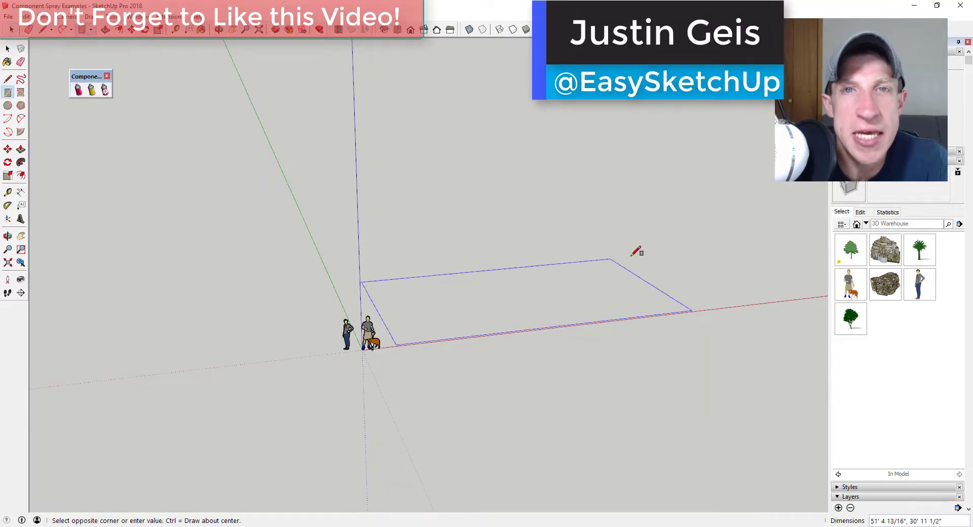
Draw the ground rectangle and stack four copies above it with a 4x array
click(667, 229)
key(space)
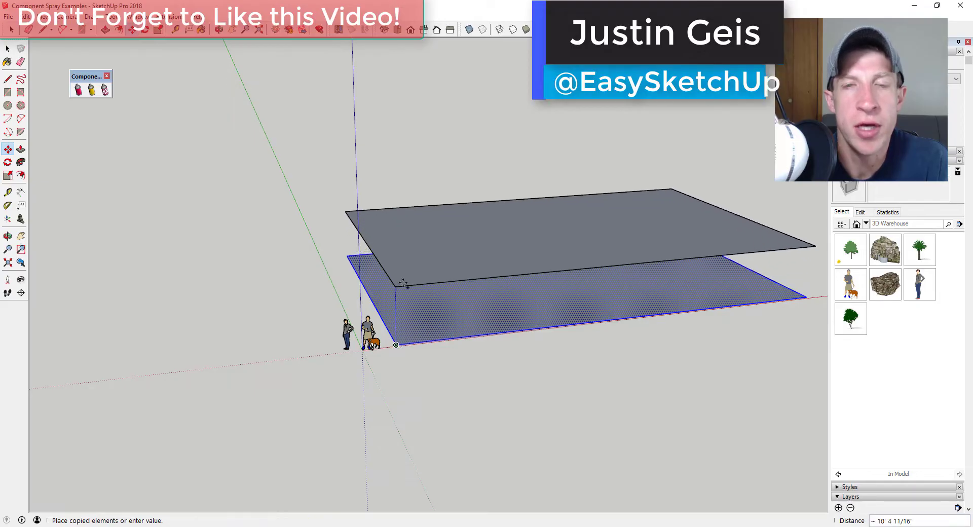
click(395, 246)
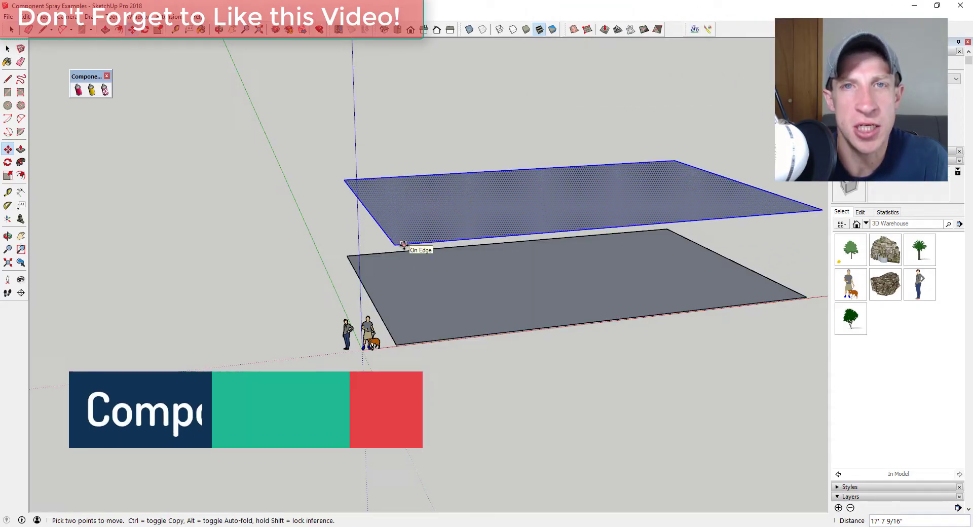
text(4x)
key(Return)
scroll(375, 233, down, 4)
Draw lines across the second and third planes to split them
middle_drag(475, 204, 430, 222)
key(space)
key(l)
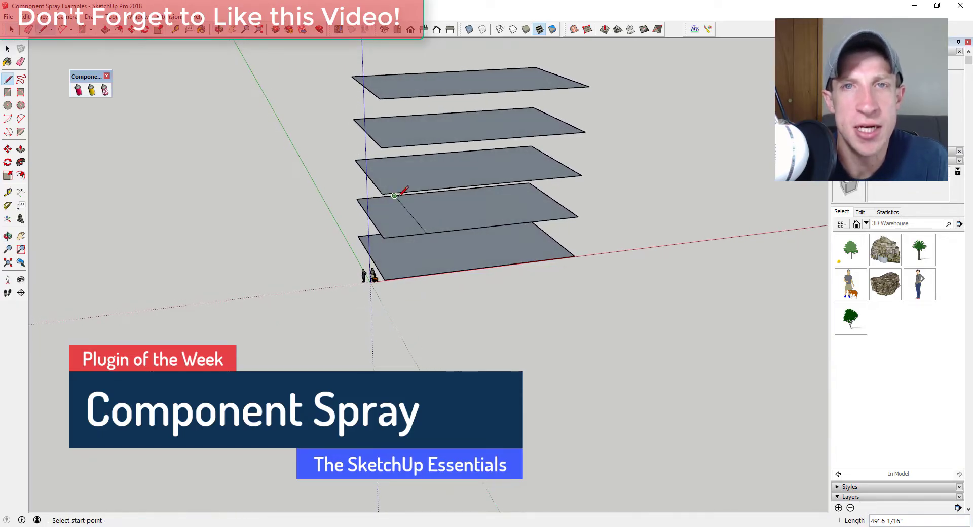
click(459, 186)
click(425, 156)
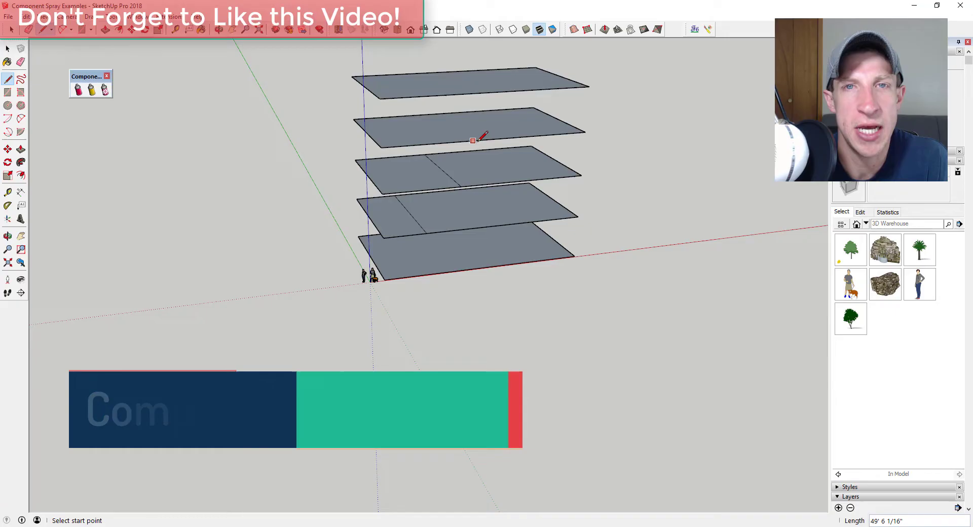
click(503, 137)
click(462, 113)
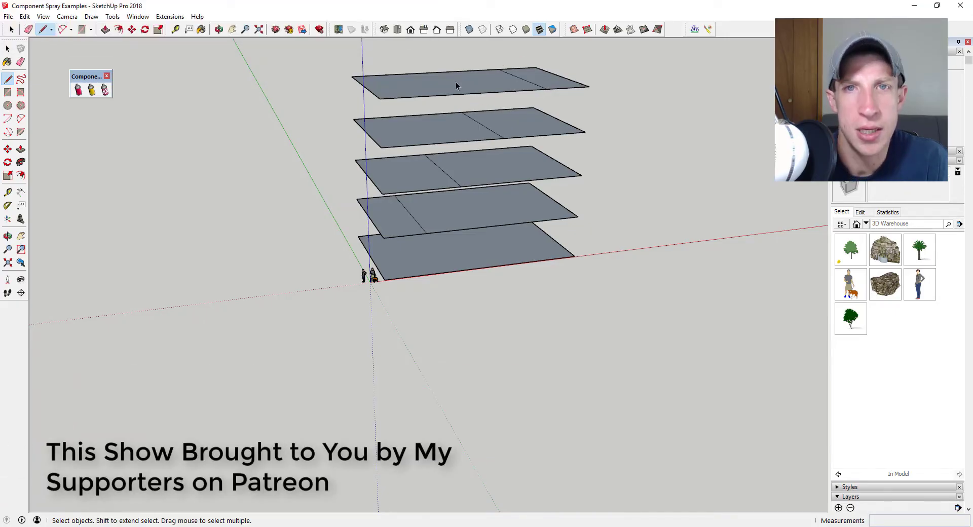
Erase the left parts of the four upper planes
key(e)
mouse_move(404, 60)
mouse_down()
mouse_move(373, 211)
mouse_move(392, 226)
mouse_up()
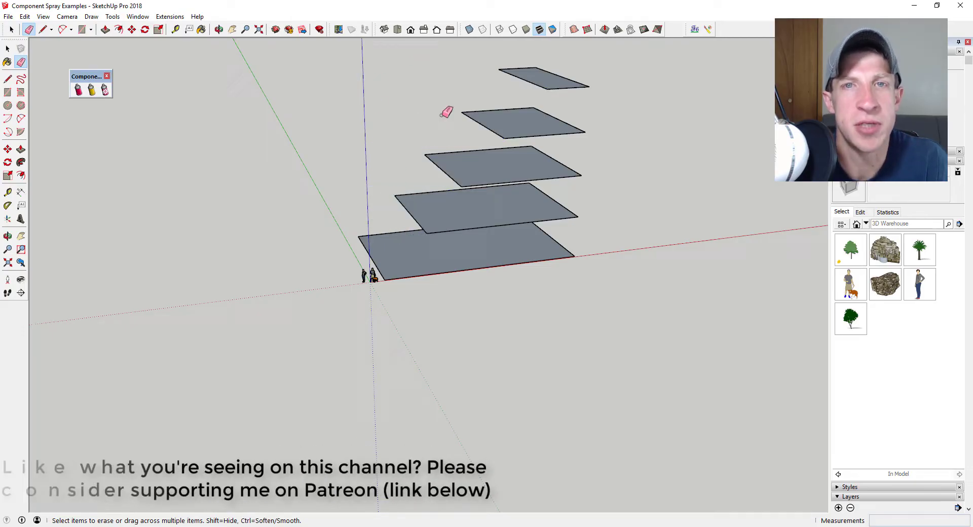
mouse_move(445, 108)
middle_down()
mouse_move(453, 370)
mouse_move(482, 191)
mouse_move(429, 257)
middle_up()
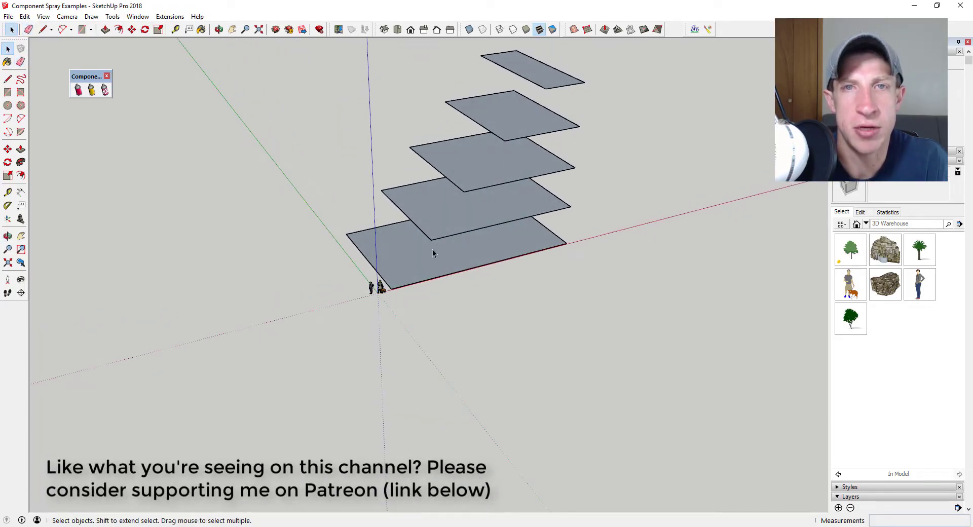
Select the stepped planes and make them into a group
click(432, 253)
shift+click(459, 213)
shift+click(476, 174)
shift+click(507, 120)
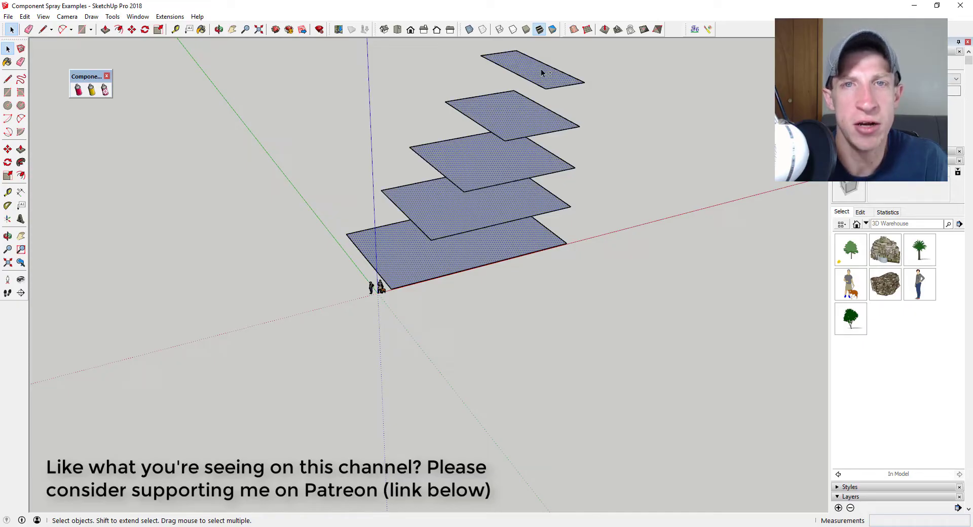
right_click(541, 73)
click(570, 157)
click(472, 255)
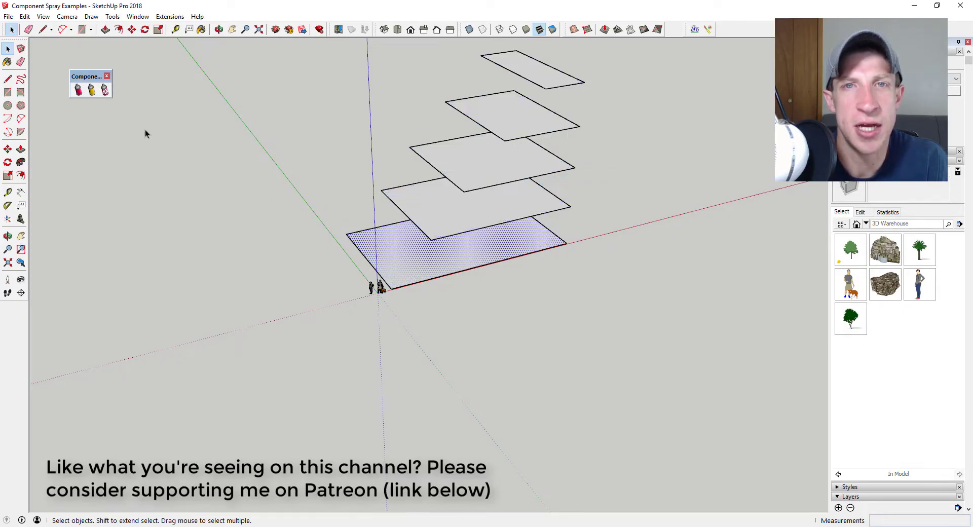
Spray the Bonnie#1 and Stacy people components across the planes at 37% pressure
click(77, 91)
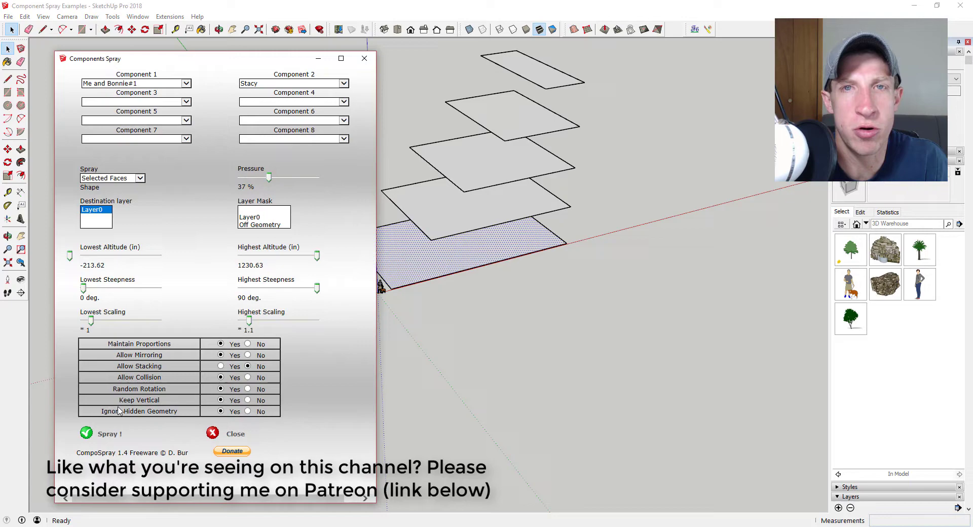
click(107, 435)
middle_drag(526, 194, 574, 141)
scroll(518, 93, up, 5)
scroll(465, 119, down, 5)
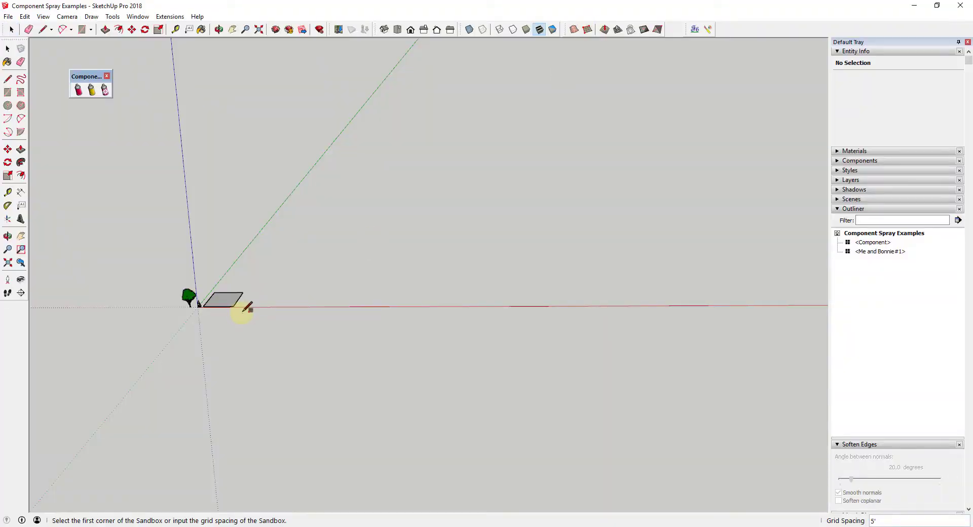
Draw a Sandbox From Scratch grid beside the plane and open its group for editing
click(466, 303)
click(454, 216)
scroll(436, 218, up, 6)
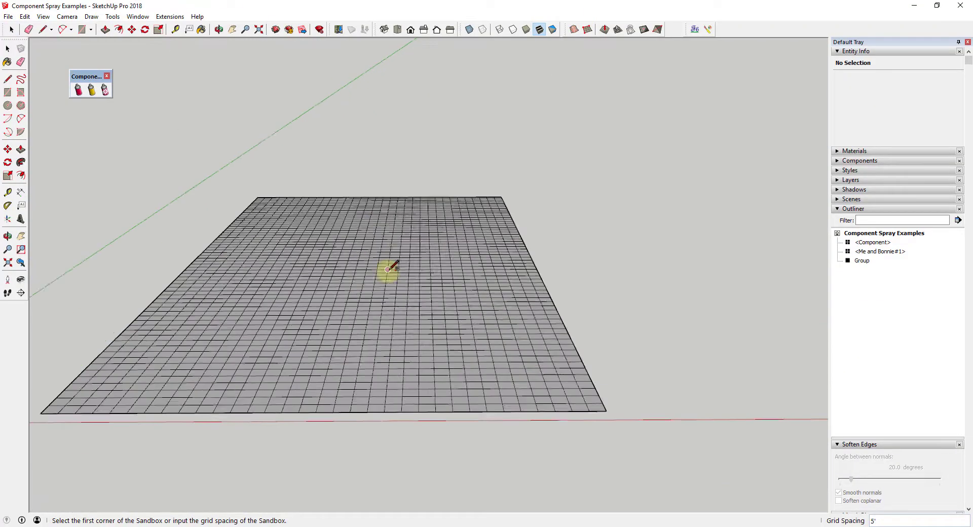
key(space)
right_click(422, 228)
click(462, 271)
middle_drag(586, 228, 628, 127)
Smoove hills up at the grid's far edge, middle and left side
click(603, 30)
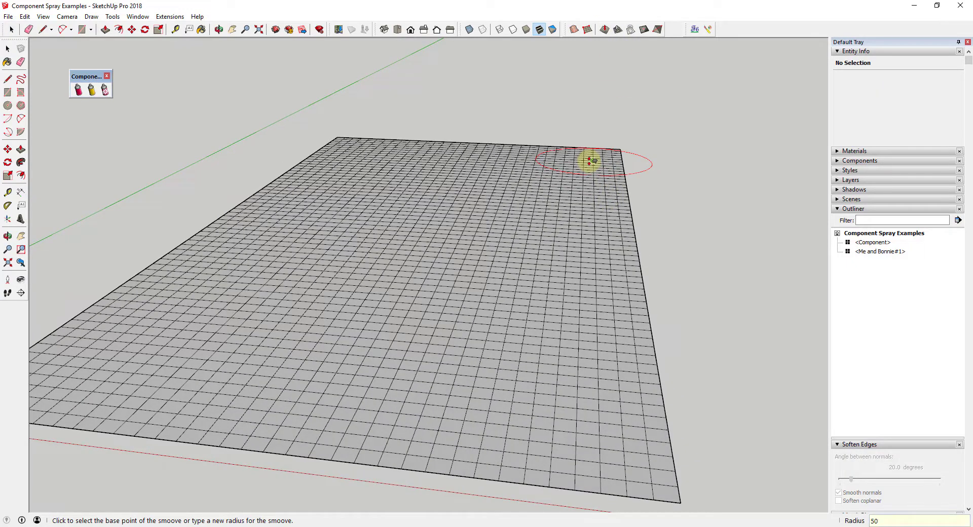
click(577, 165)
click(576, 101)
click(456, 151)
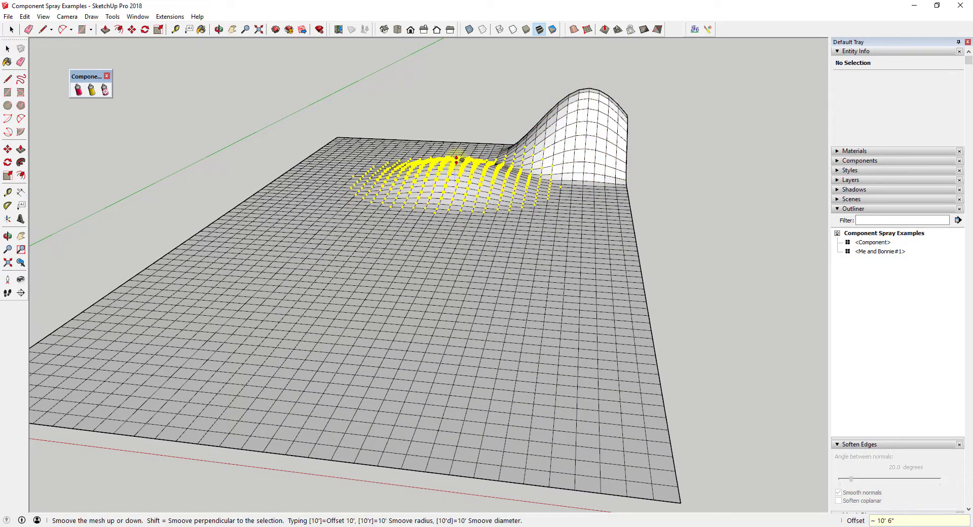
click(456, 96)
click(289, 215)
click(291, 167)
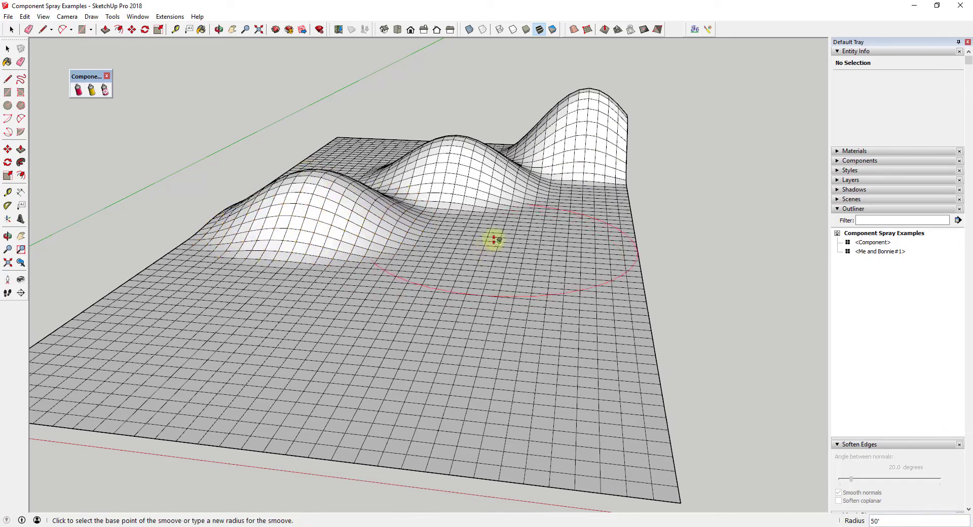
Smoove a dip in the centre and two bumps near the front of the grid
click(495, 238)
click(496, 282)
click(281, 304)
click(292, 284)
click(555, 332)
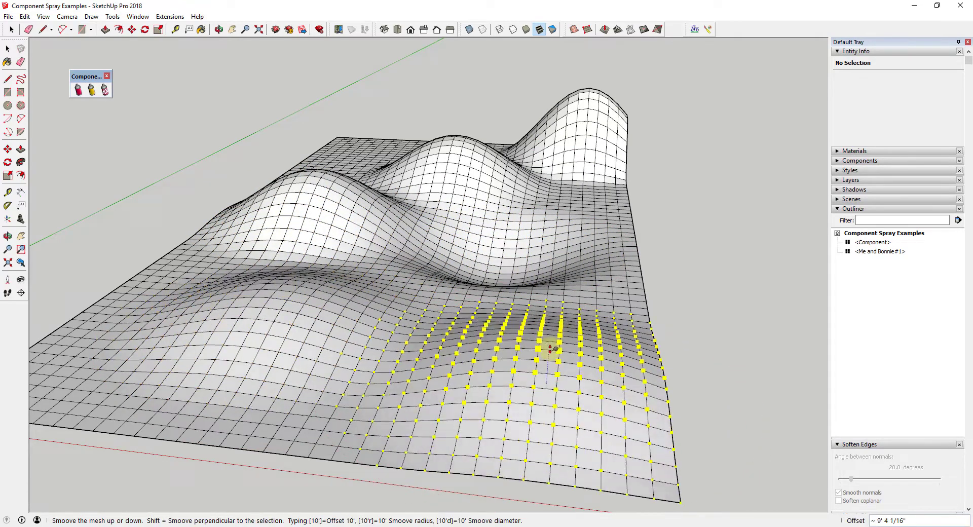
click(549, 317)
key(space)
scroll(627, 285, down, 2)
middle_drag(626, 285, 673, 275)
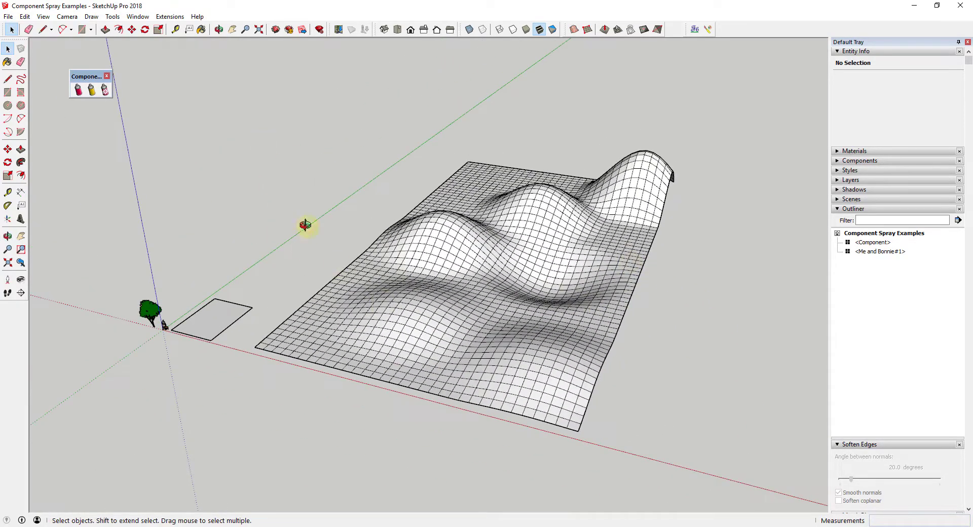
Spray trees sparsely over the terrain at 5% pressure, then undo the spray
middle_drag(306, 225, 291, 165)
click(459, 381)
click(79, 90)
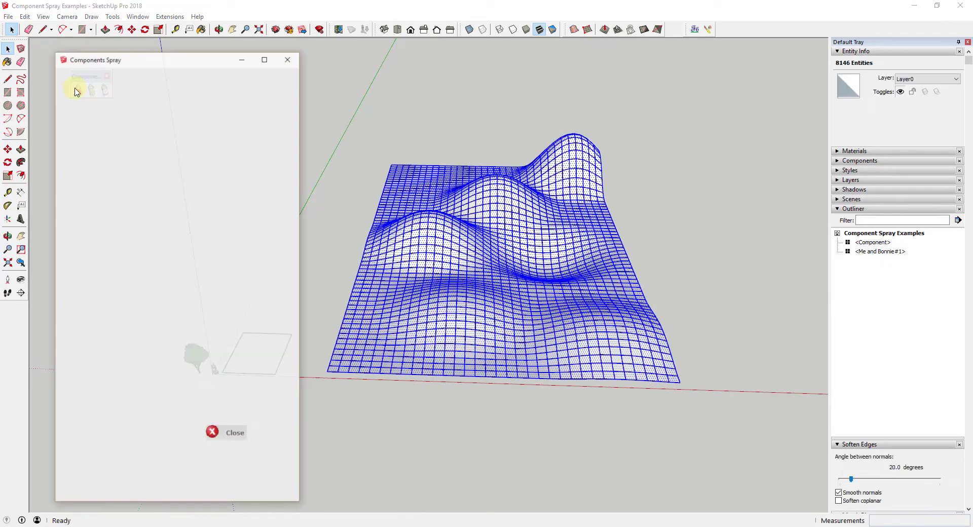
click(129, 80)
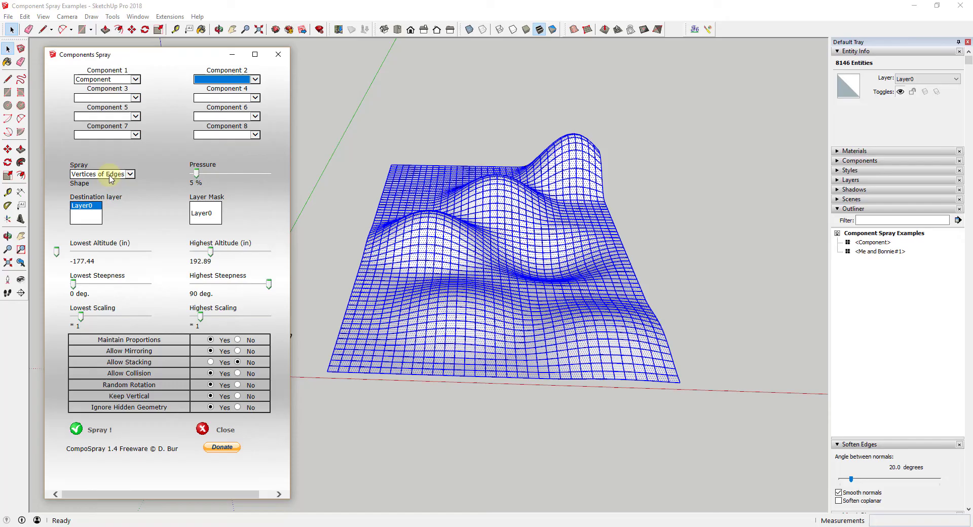
click(112, 176)
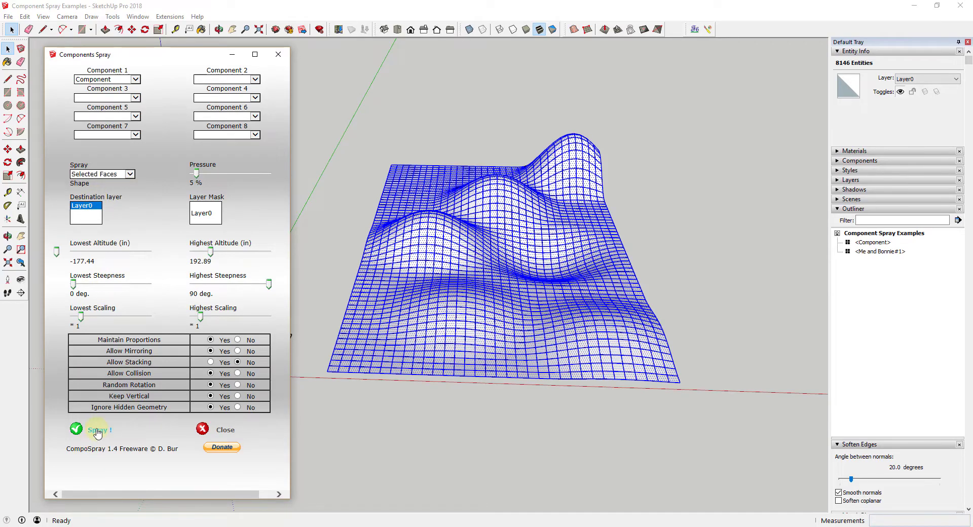
click(98, 431)
middle_drag(335, 203, 569, 276)
scroll(569, 275, up, 5)
scroll(505, 234, down, 8)
click(660, 246)
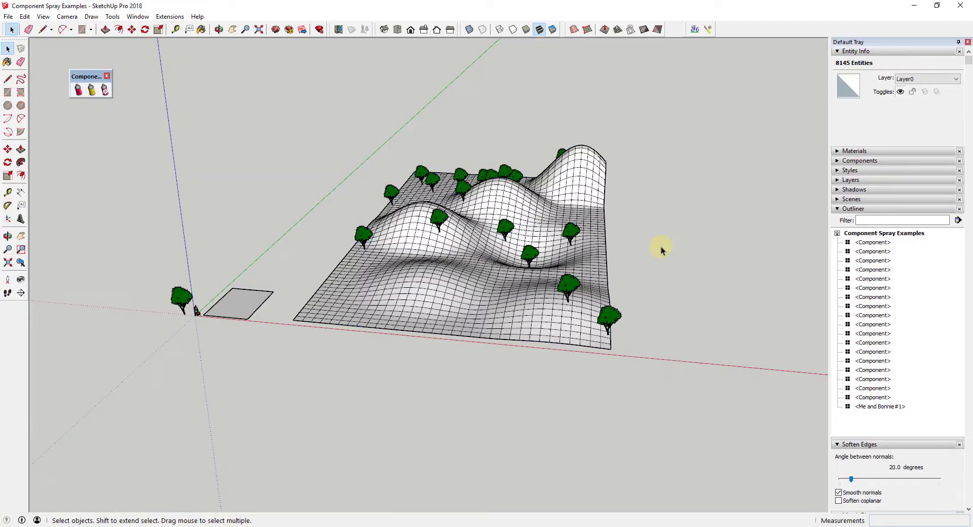
key(ctrl+z)
Window-select the terrain and respray it densely with trees at 53% pressure
mouse_move(286, 132)
mouse_down()
mouse_move(571, 418)
mouse_move(616, 421)
mouse_up()
click(78, 89)
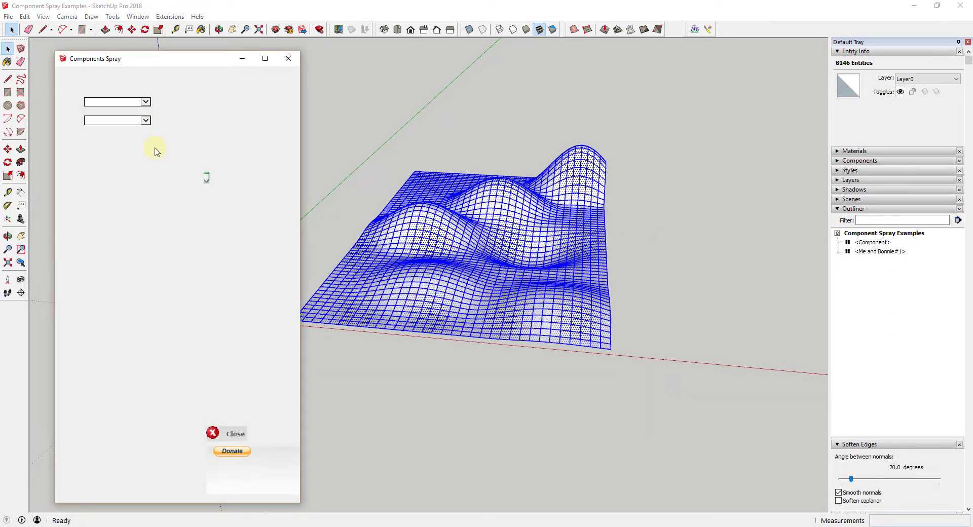
drag(155, 41, 156, 34)
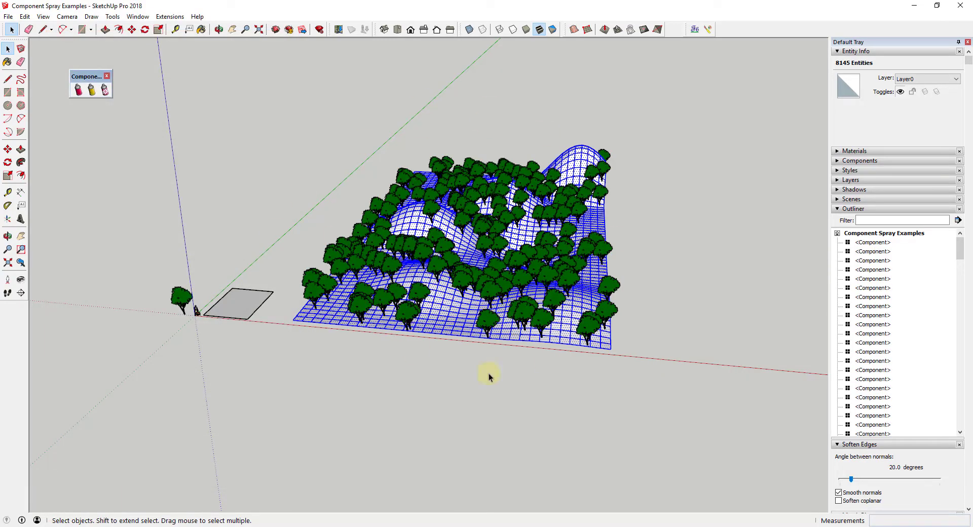
click(667, 266)
Remove the dense trees, then download, place and explode the 2D date palm from 3D Warehouse
key(ctrl+z)
click(8, 16)
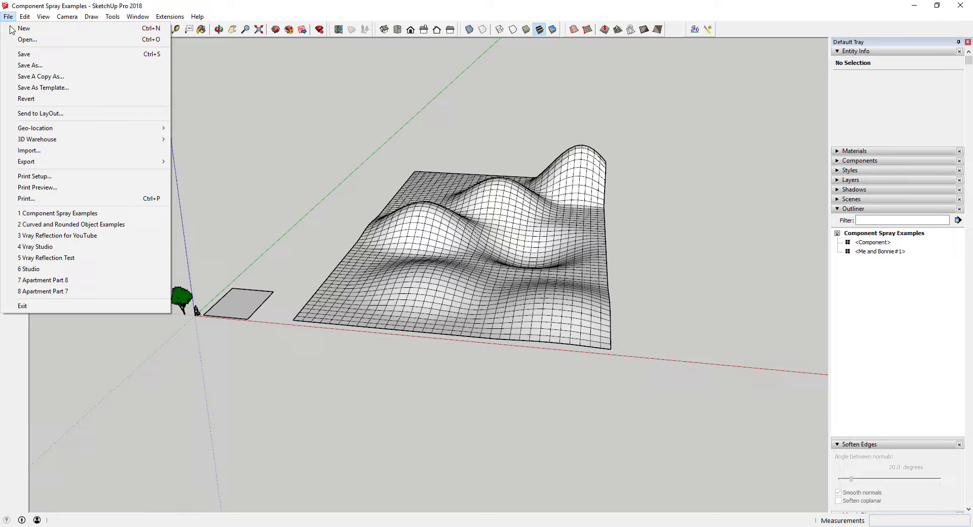
click(178, 141)
scroll(598, 245, down, 5)
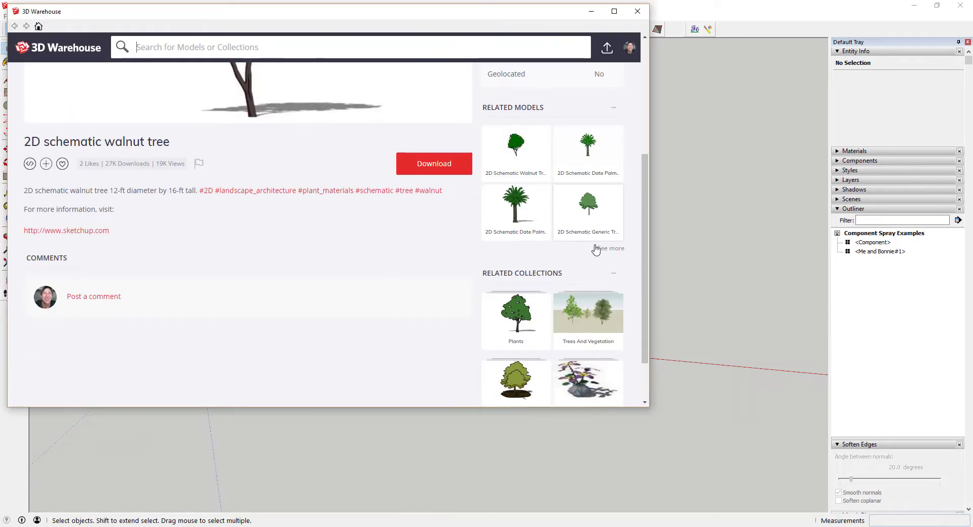
click(516, 149)
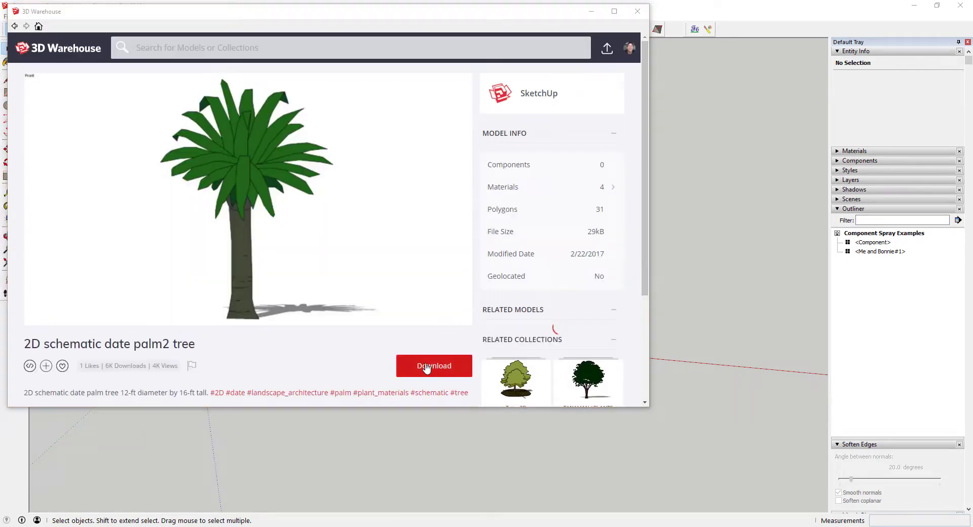
click(435, 365)
click(302, 291)
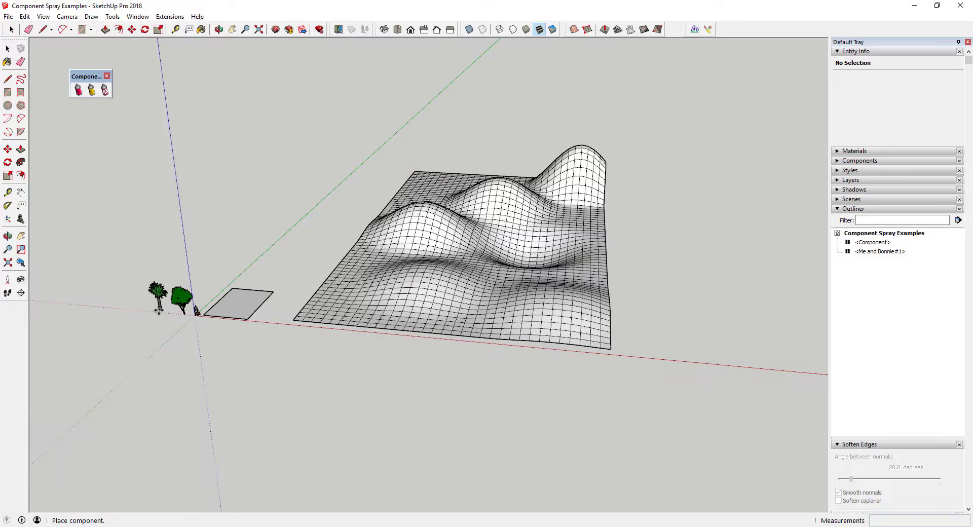
click(158, 311)
right_click(156, 296)
click(190, 233)
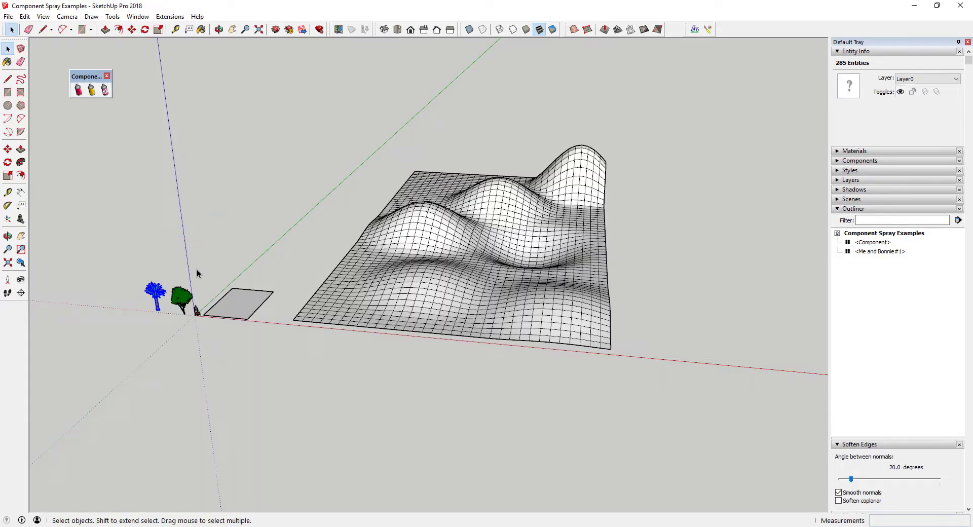
Spray mixed date palms and pine trees over the selected terrain mesh
drag(297, 132, 669, 373)
click(695, 29)
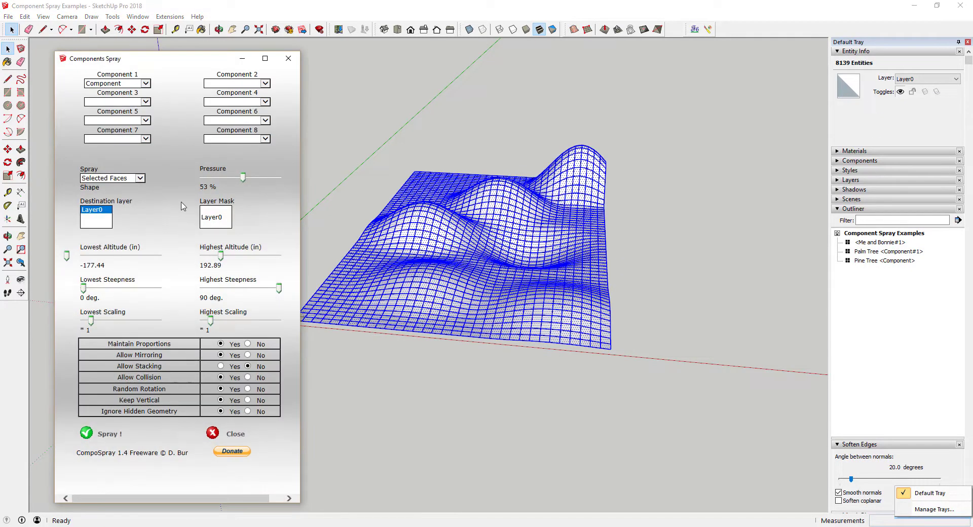
click(115, 84)
click(230, 84)
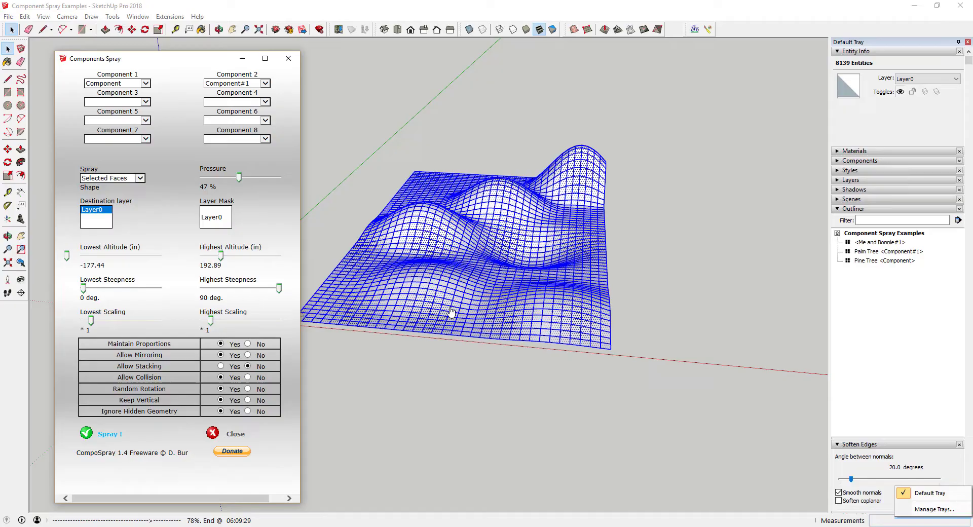
scroll(450, 312, up, 5)
middle_drag(487, 324, 507, 283)
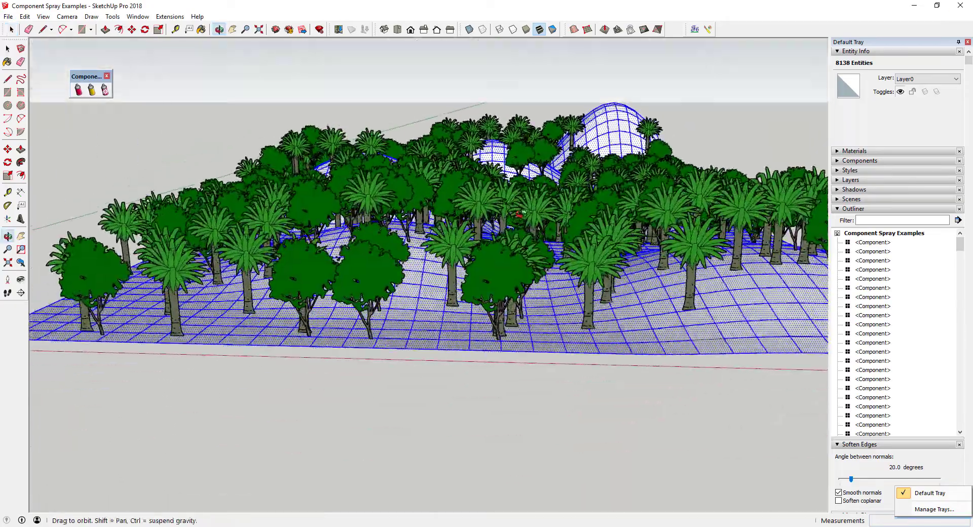
scroll(507, 283, up, 3)
key(Escape)
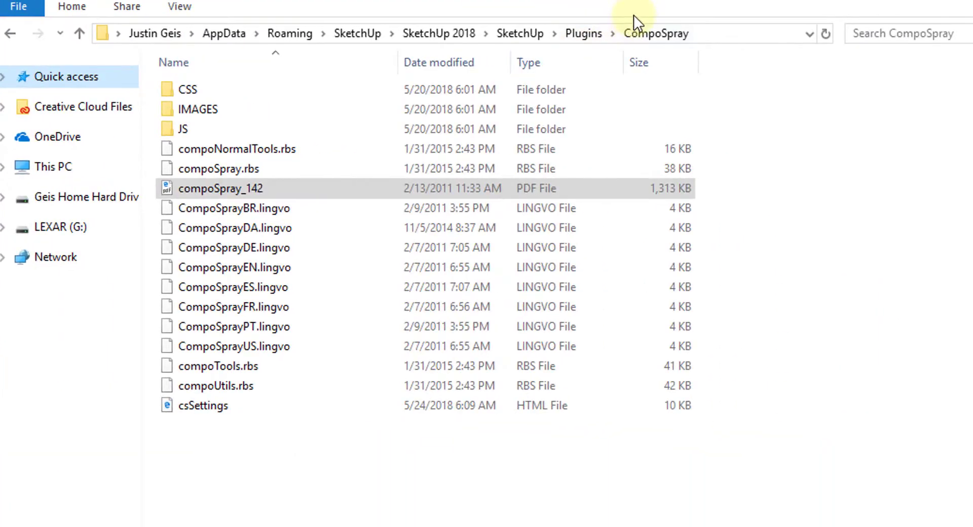
Open compoSpray_142.pdf from the Plugins > CompoSpray folder and scroll its installation notes
click(584, 34)
double_click(227, 390)
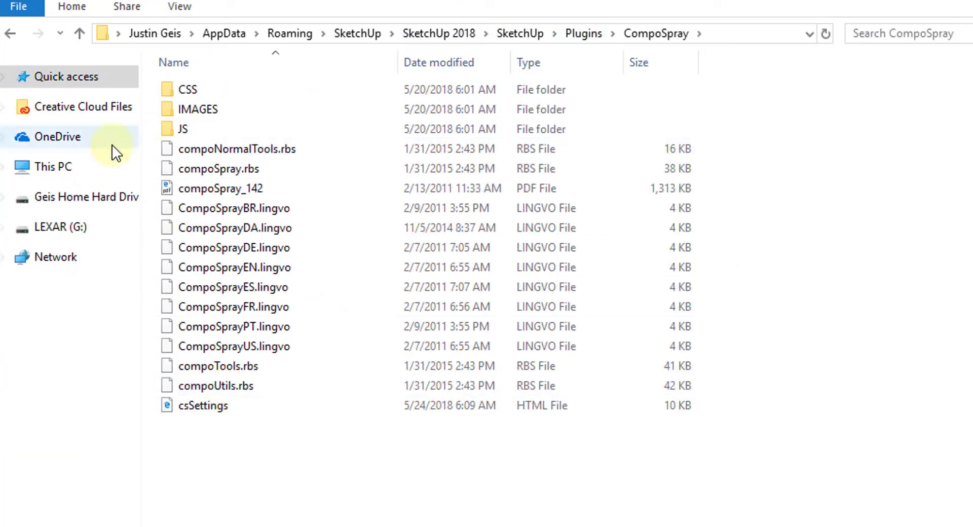
double_click(239, 188)
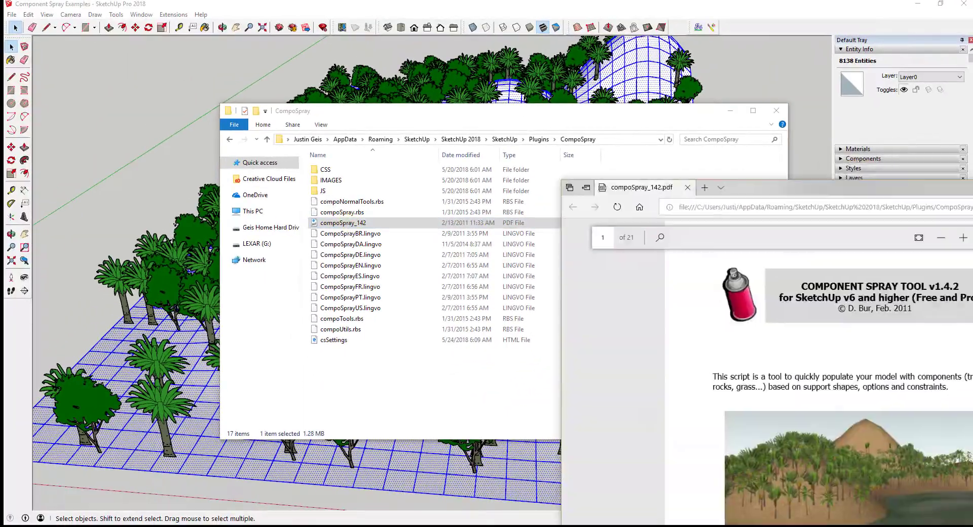
scroll(475, 162, down, 20)
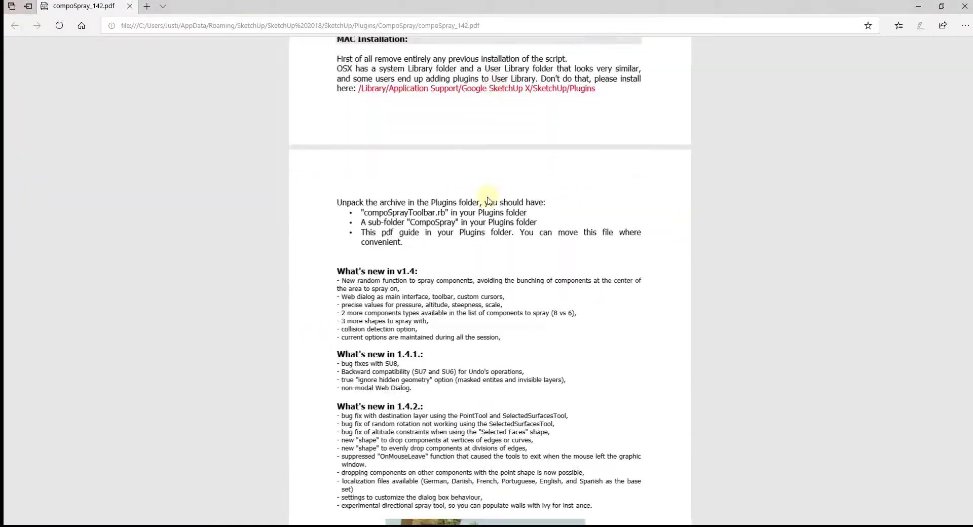
Inspect the Big Rock, Small Rock, Walnut Tree and 2D generic tree components
scroll(466, 226, down, 5)
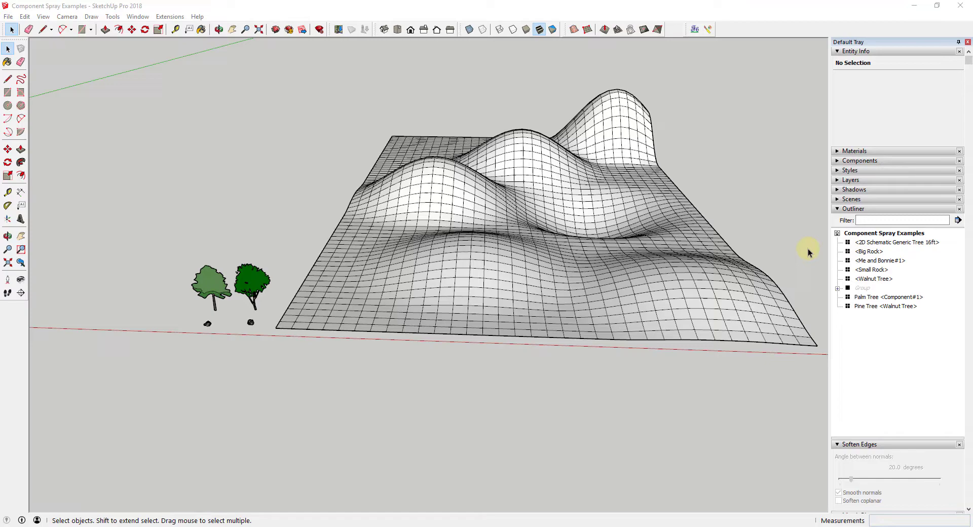
scroll(191, 319, up, 3)
scroll(252, 314, up, 3)
scroll(252, 311, down, 3)
click(272, 348)
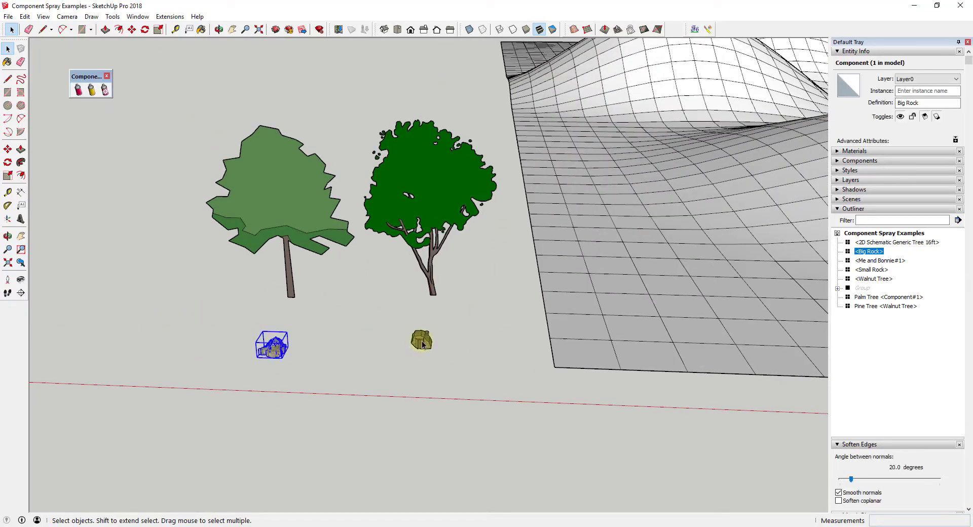
click(421, 339)
click(423, 217)
click(273, 199)
Window-select the whole bare terrain mesh
scroll(229, 299, down, 5)
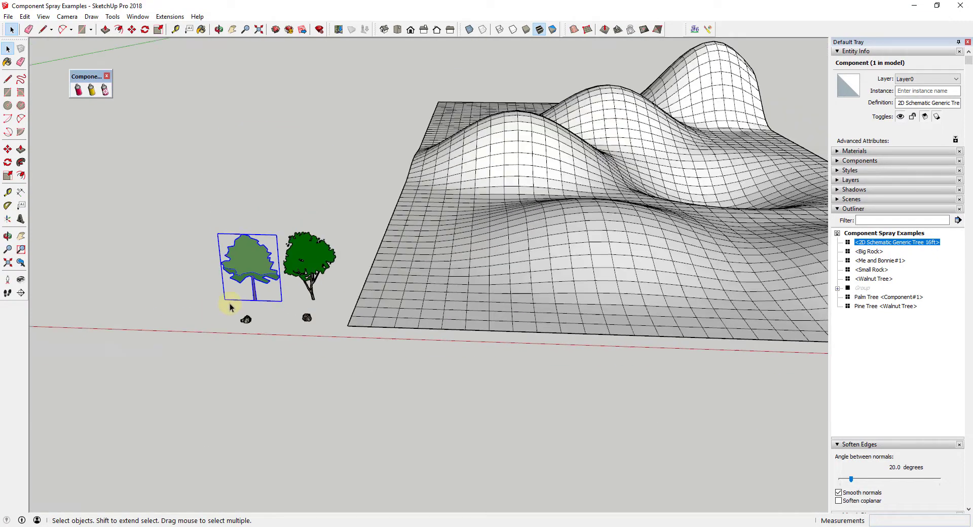
drag(300, 93, 828, 360)
scroll(593, 284, down, 2)
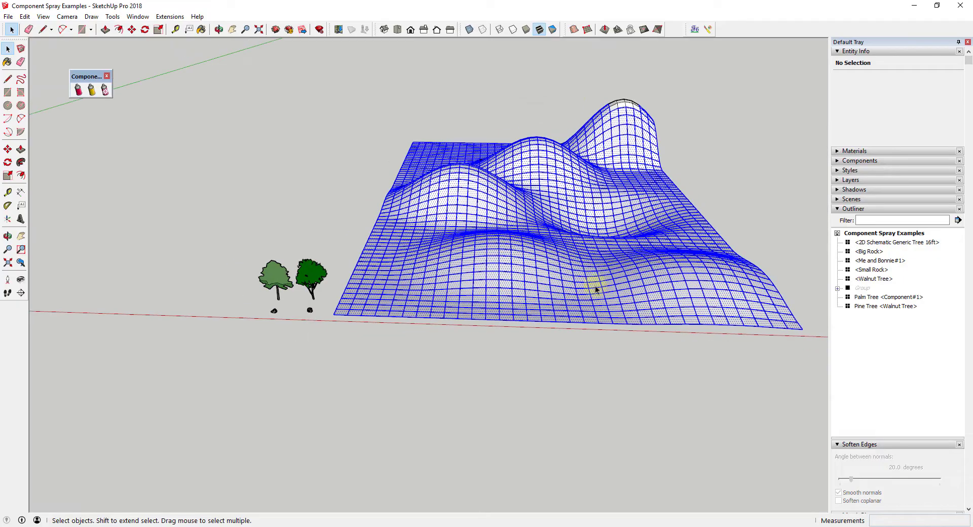
Set Components 1–4 to Generic Tree 16ft, Walnut Tree, Small Rock and Small Rock
click(78, 93)
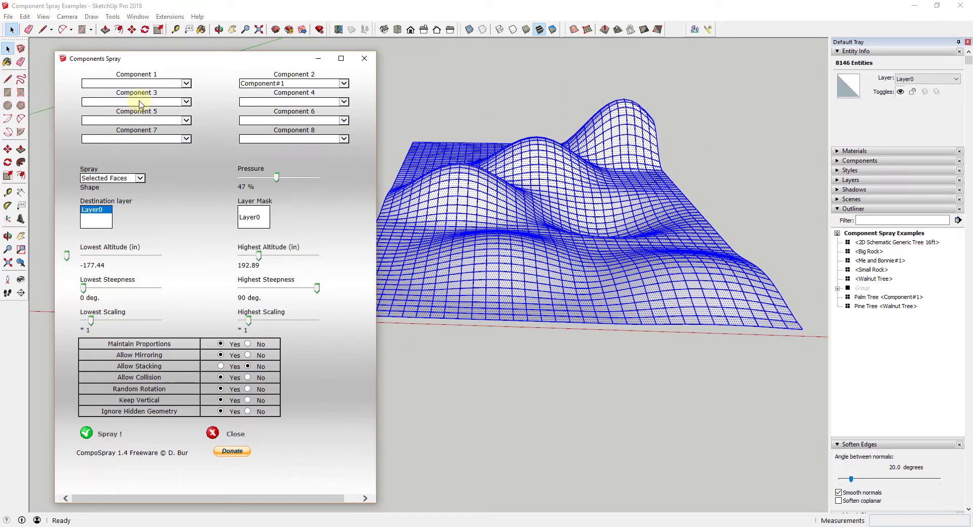
click(185, 83)
click(147, 91)
click(273, 85)
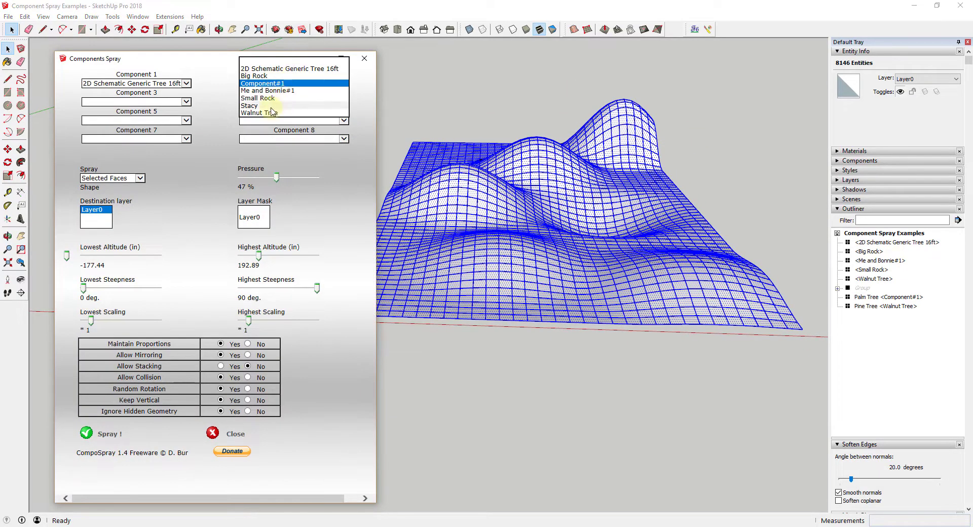
click(263, 113)
click(186, 102)
click(98, 140)
click(259, 101)
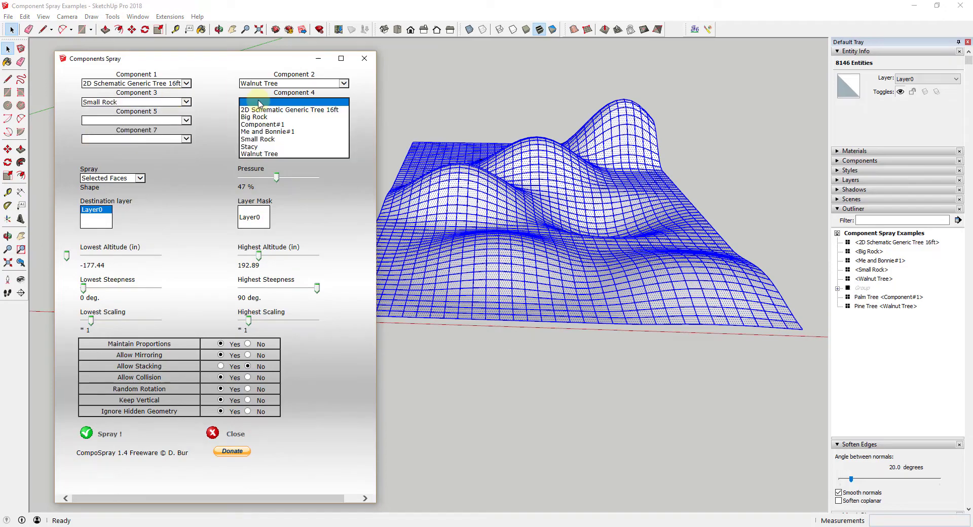
click(270, 139)
Set Components 5–6 to Big Rock and spray the terrain at 53% pressure
click(131, 120)
click(96, 135)
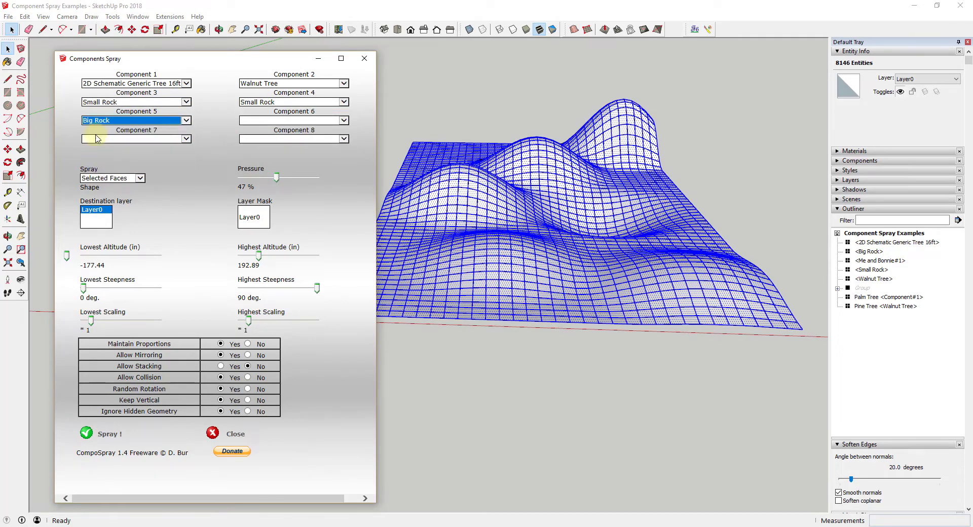
click(260, 121)
click(255, 135)
drag(278, 177, 281, 177)
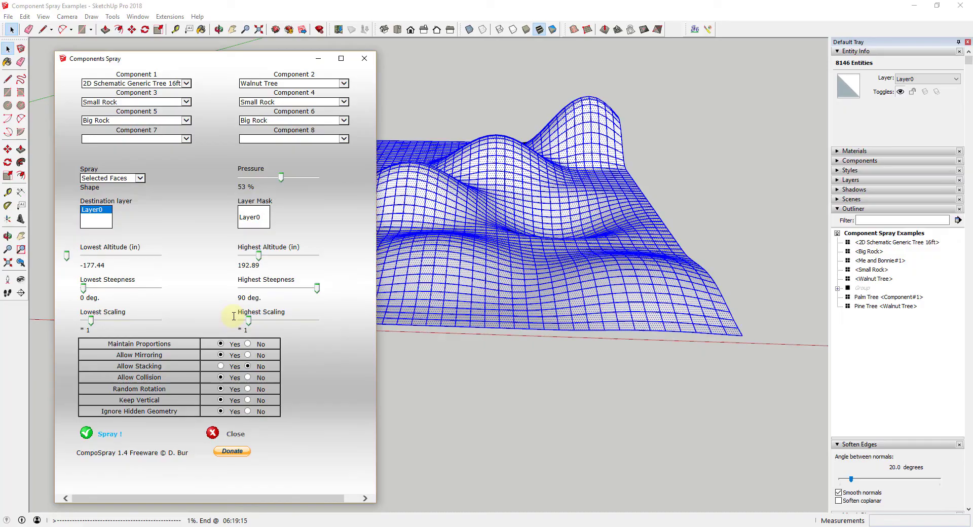
scroll(395, 288, up, 8)
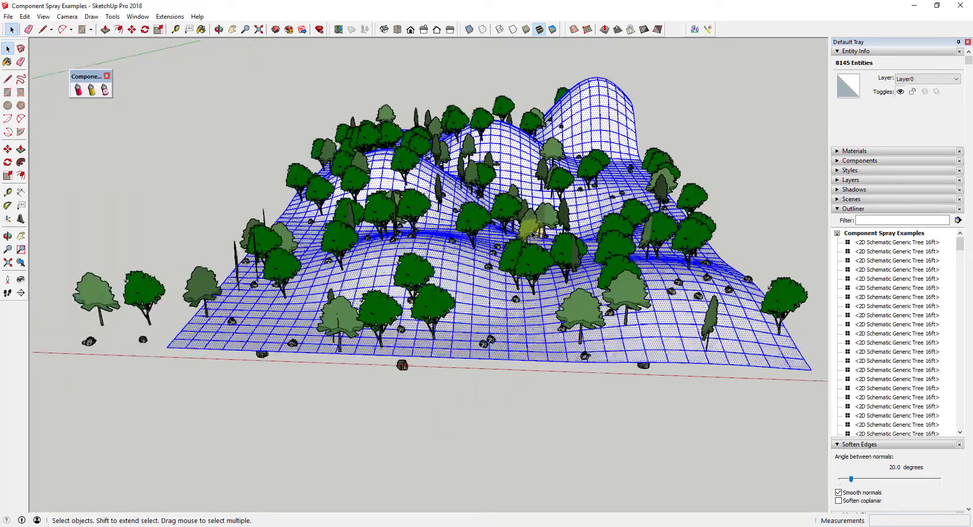
mouse_move(400, 283)
middle_down()
mouse_move(636, 216)
mouse_move(636, 310)
mouse_move(517, 320)
mouse_move(591, 180)
mouse_move(573, 182)
middle_up()
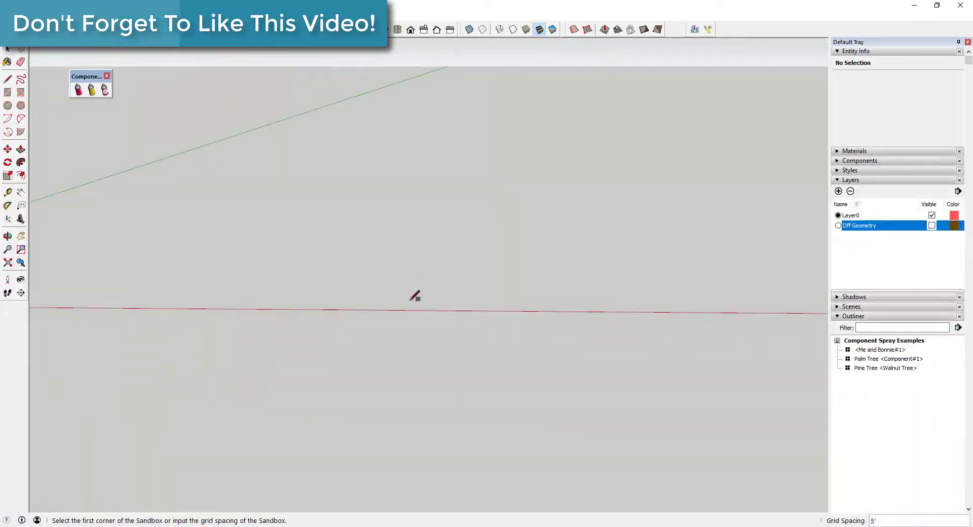
Draw a new small sandbox grid and Smoove a single hill in its centre
click(395, 299)
click(533, 299)
click(533, 251)
click(470, 277)
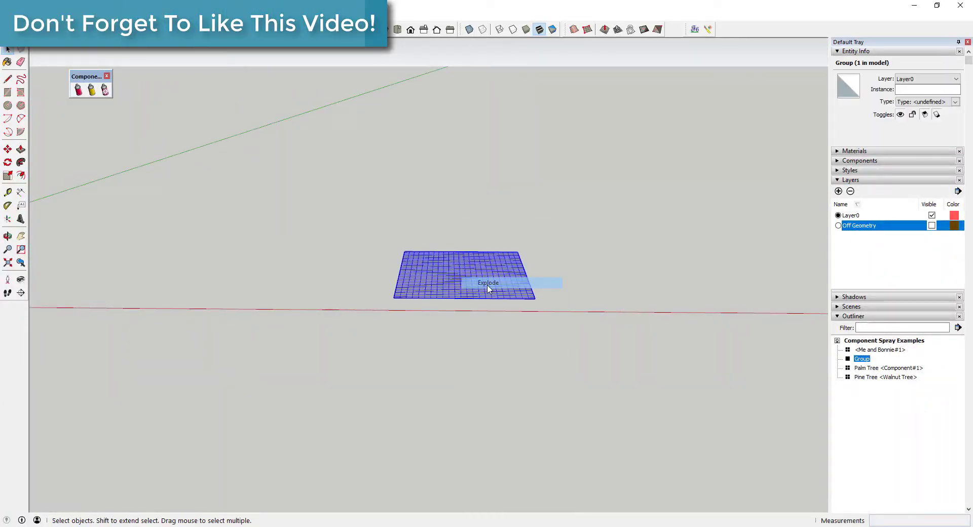
double_click(469, 278)
click(605, 31)
click(467, 277)
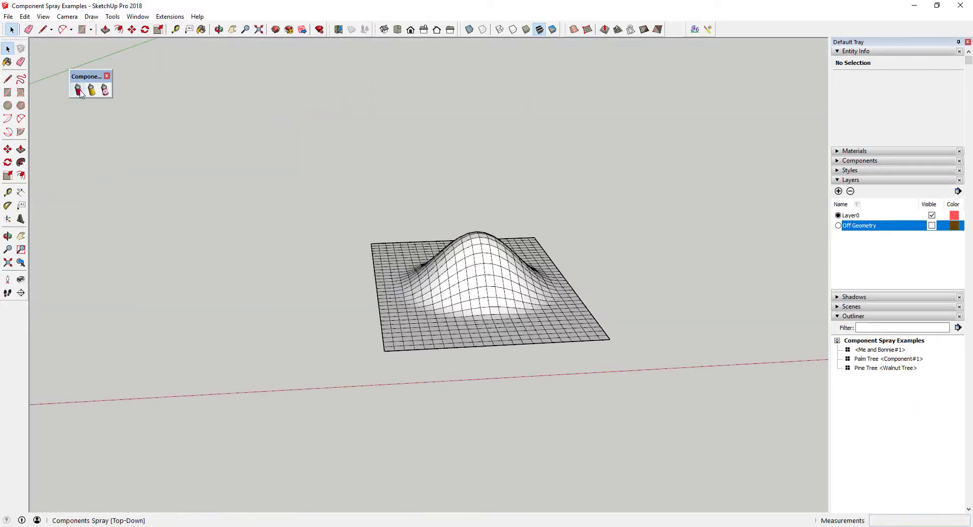
click(78, 89)
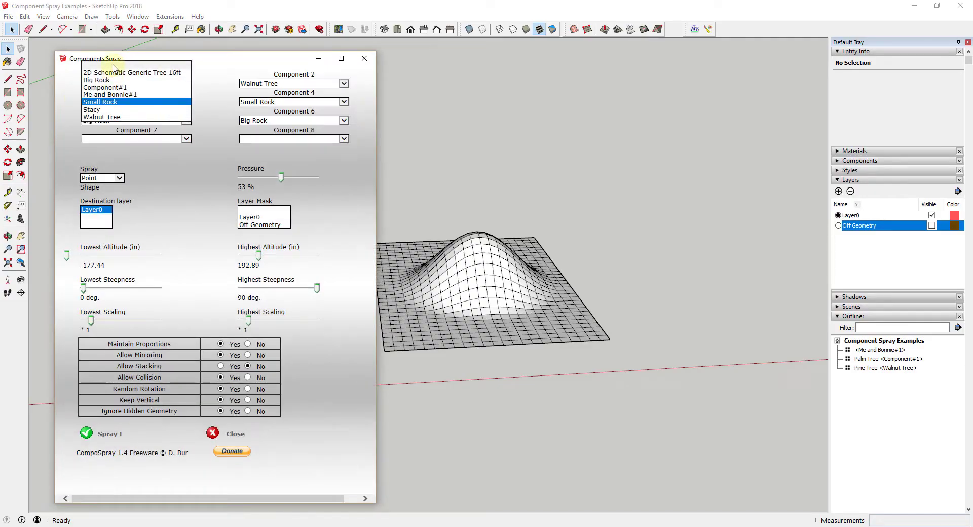
Leave the remaining component slots empty and keep Point as the spray shape
click(150, 102)
click(275, 101)
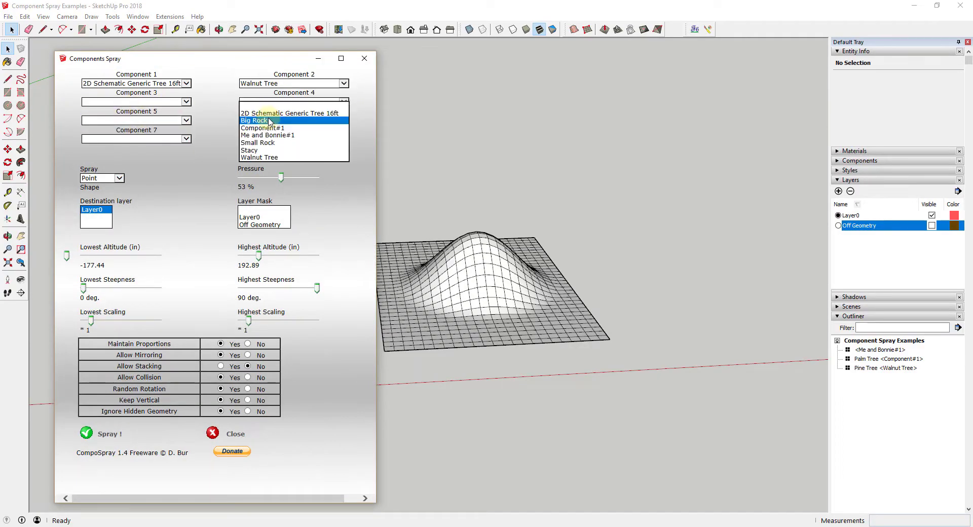
click(274, 108)
click(109, 180)
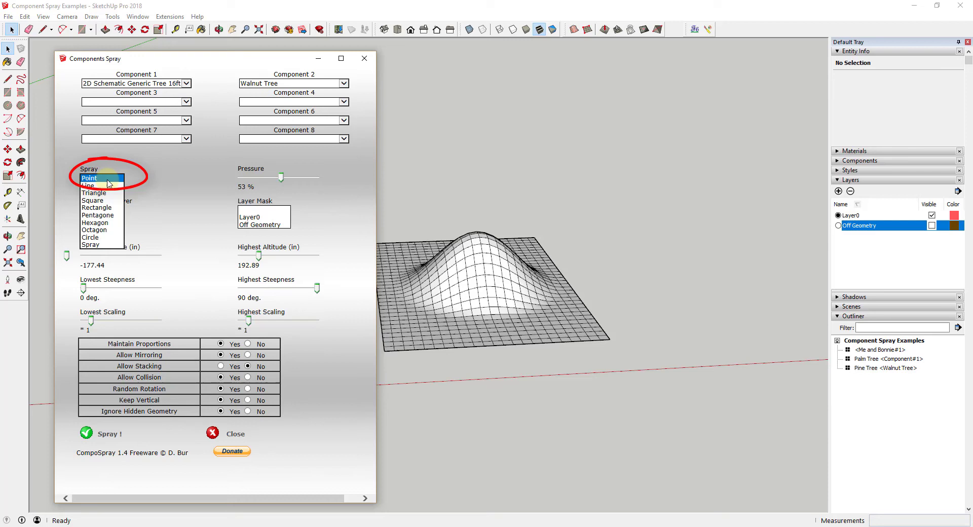
click(108, 180)
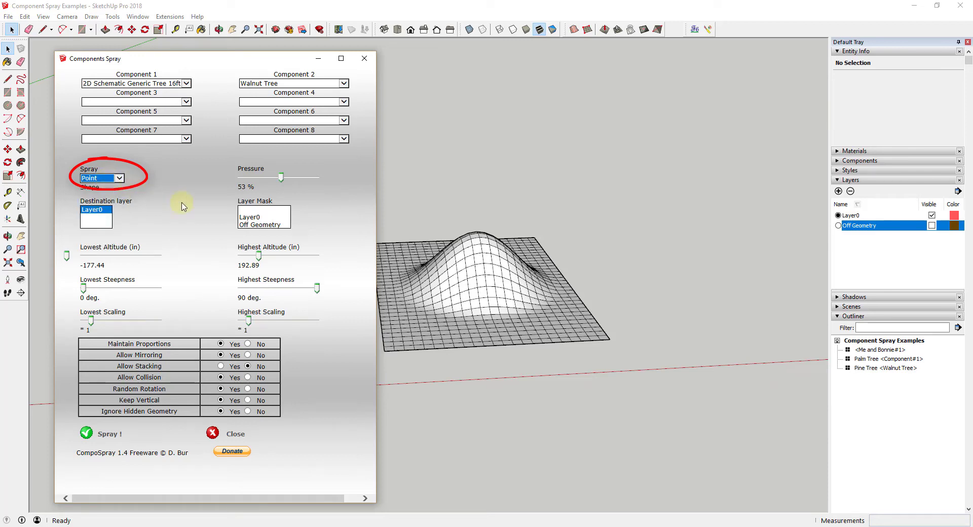
click(104, 435)
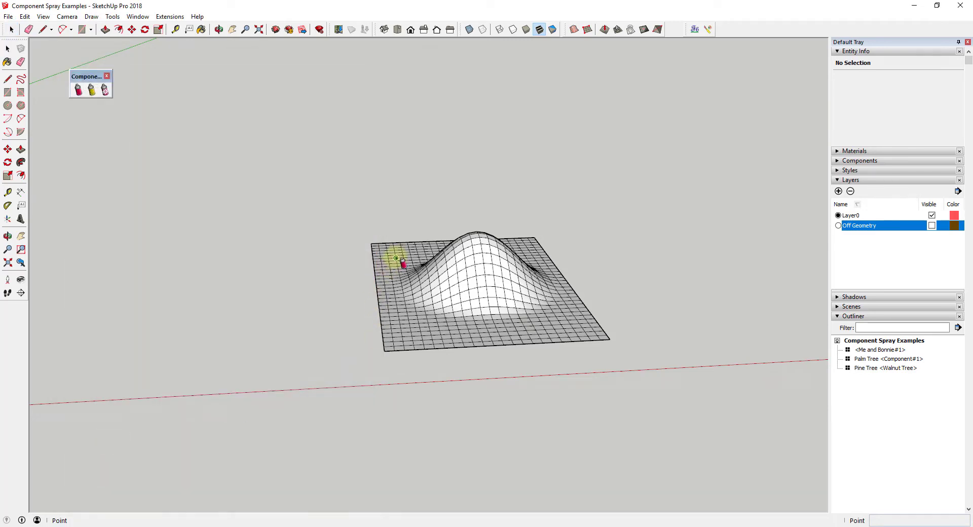
Spray a cluster of generic and walnut trees at one point on the flat ground
click(417, 248)
click(415, 259)
scroll(406, 259, up, 3)
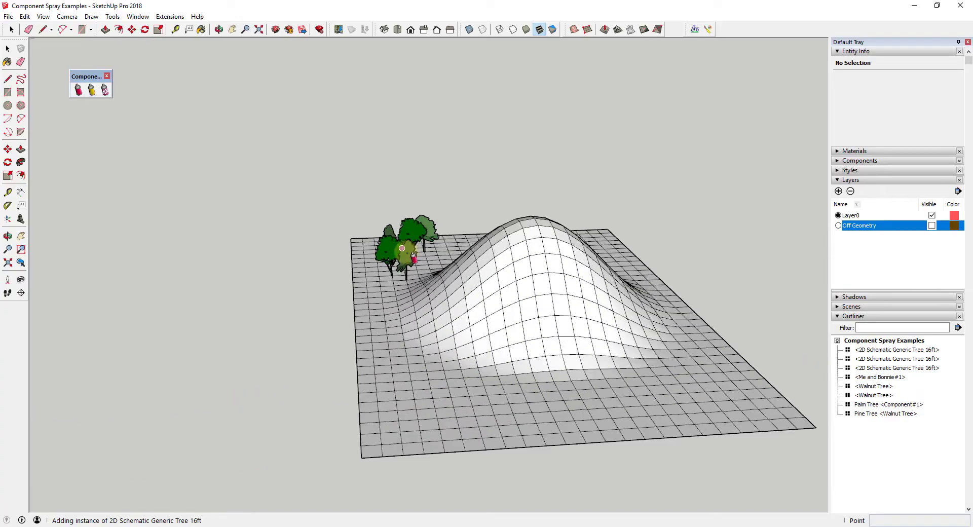
click(359, 282)
scroll(359, 282, down, 3)
key(space)
mouse_move(374, 276)
middle_down()
mouse_move(505, 299)
mouse_move(487, 296)
middle_up()
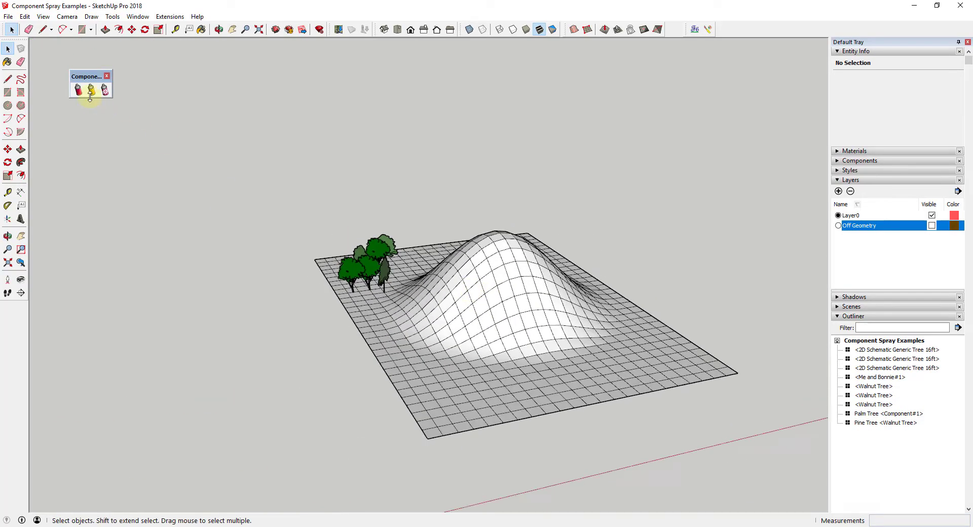
click(78, 89)
Spray trees along a line running across the hill
click(99, 178)
click(98, 188)
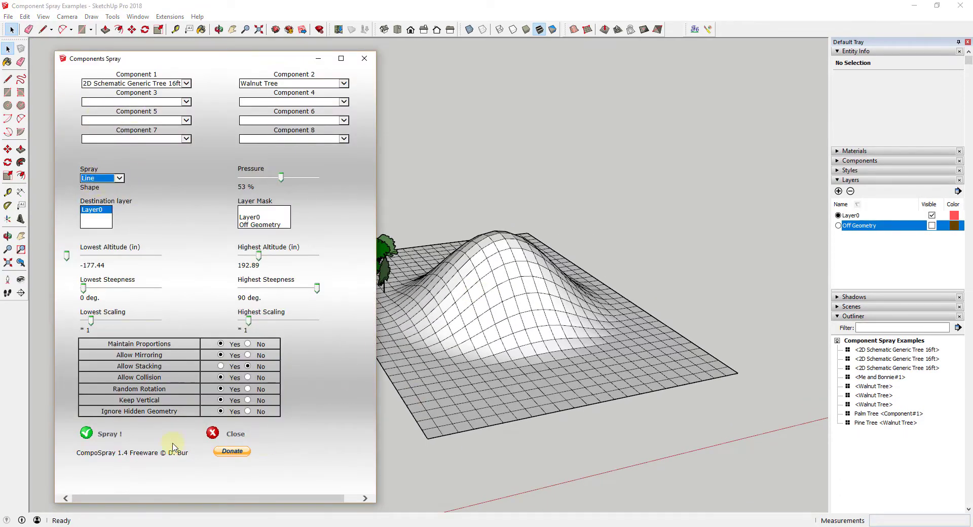
click(108, 433)
click(576, 275)
mouse_move(576, 275)
middle_down()
mouse_move(413, 369)
mouse_move(548, 219)
mouse_move(520, 305)
middle_up()
scroll(565, 332, down, 4)
Copy the whole terrain to the right as a bare second hill
key(ctrl+a)
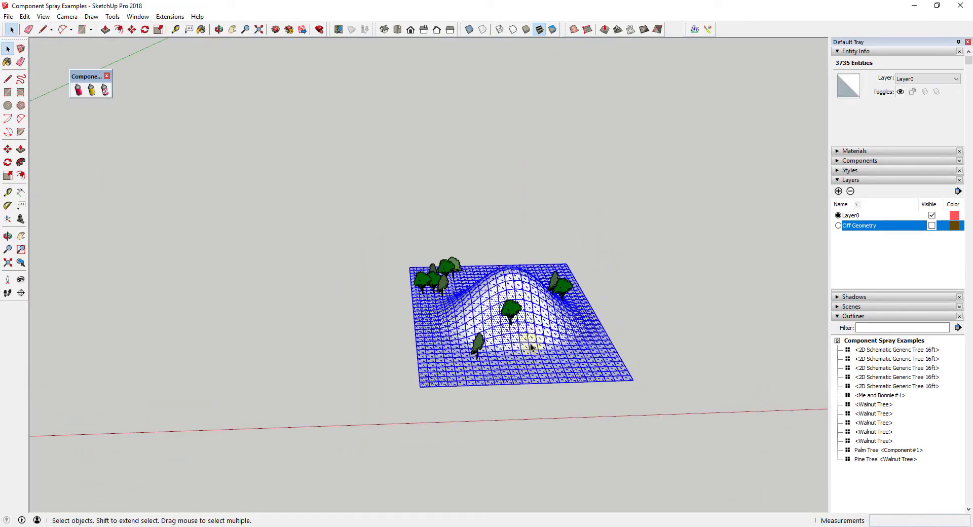
key(m)
click(419, 387)
key(ctrl)
click(737, 327)
key(space)
scroll(493, 336, up, 5)
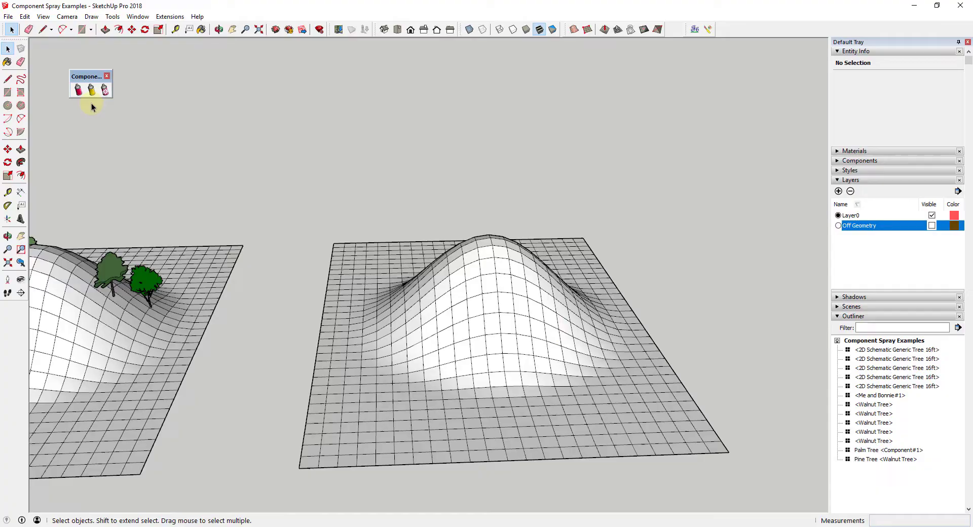
click(91, 90)
Spray trees within a circle around the hilltop, then select the whole terrain mesh
click(117, 178)
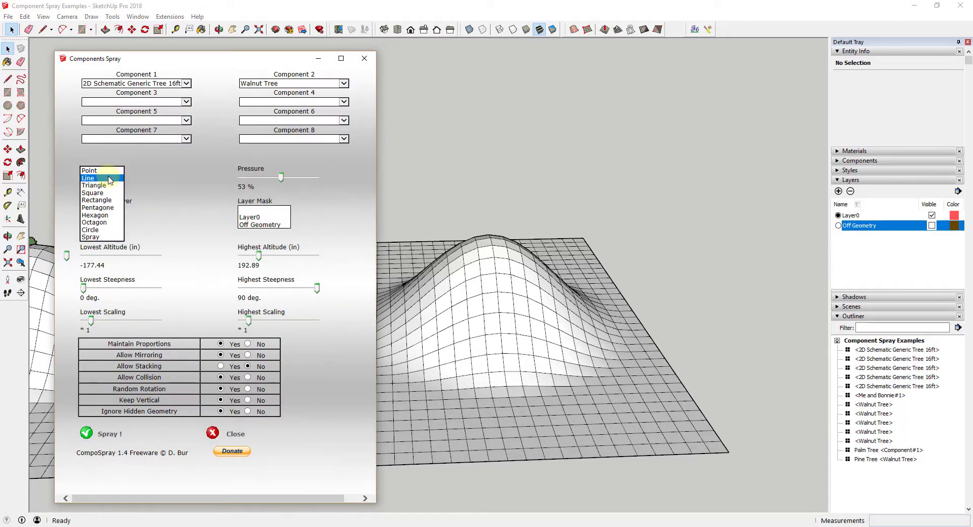
click(92, 231)
click(100, 436)
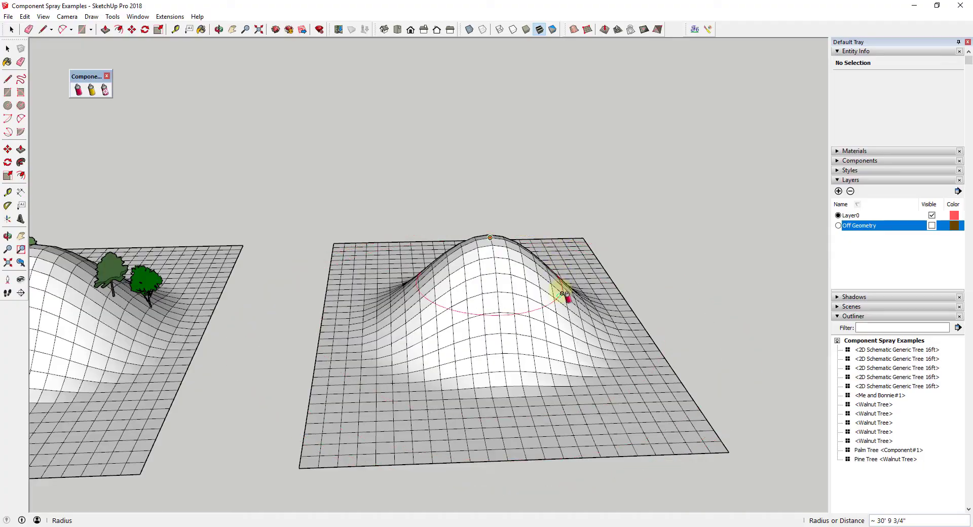
click(583, 295)
mouse_move(575, 300)
middle_down()
mouse_move(504, 383)
mouse_move(272, 289)
mouse_move(600, 228)
mouse_move(569, 269)
mouse_move(530, 254)
middle_up()
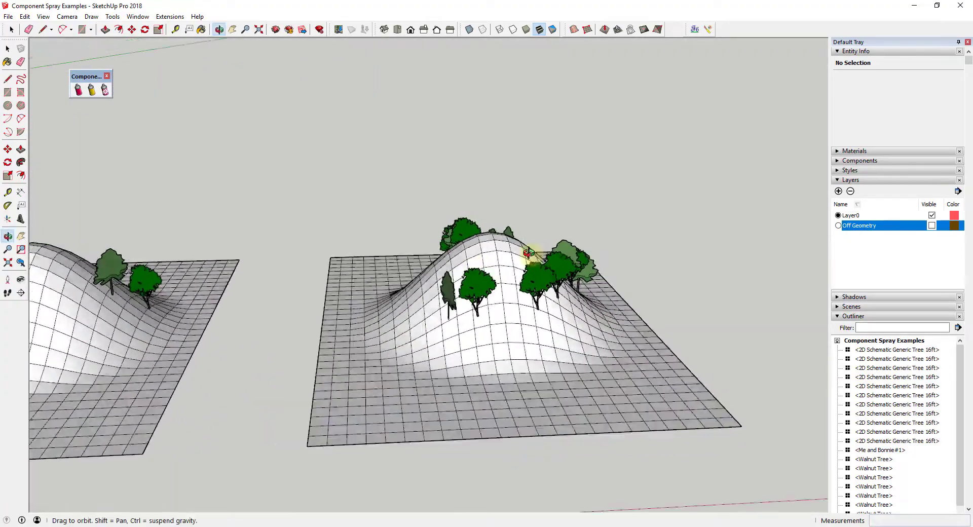
drag(311, 211, 615, 390)
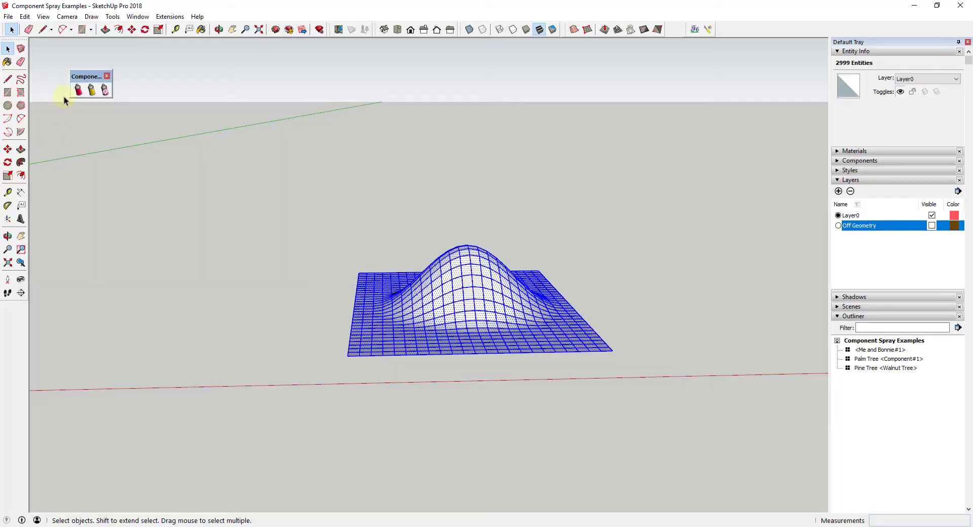
click(78, 89)
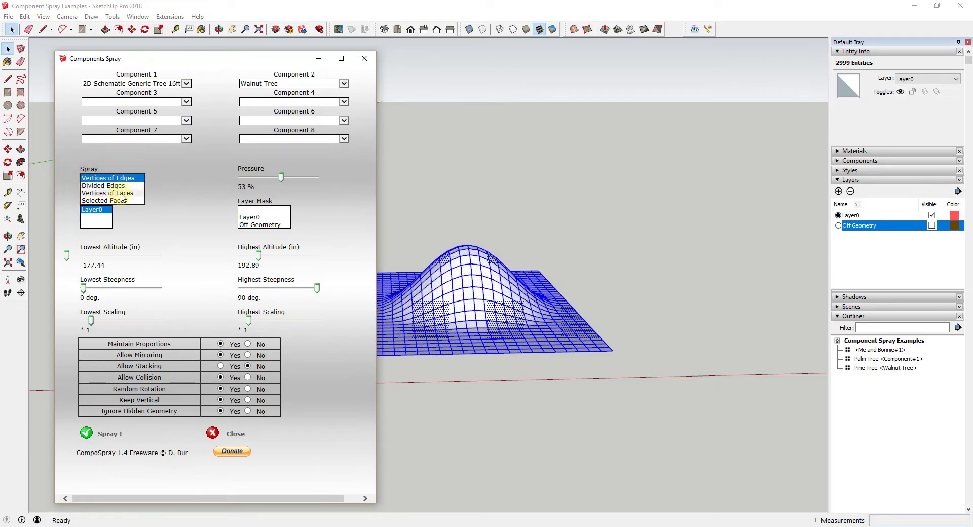
Spray trees on every mesh vertex, then more sparsely using the Selected Faces shape
click(107, 434)
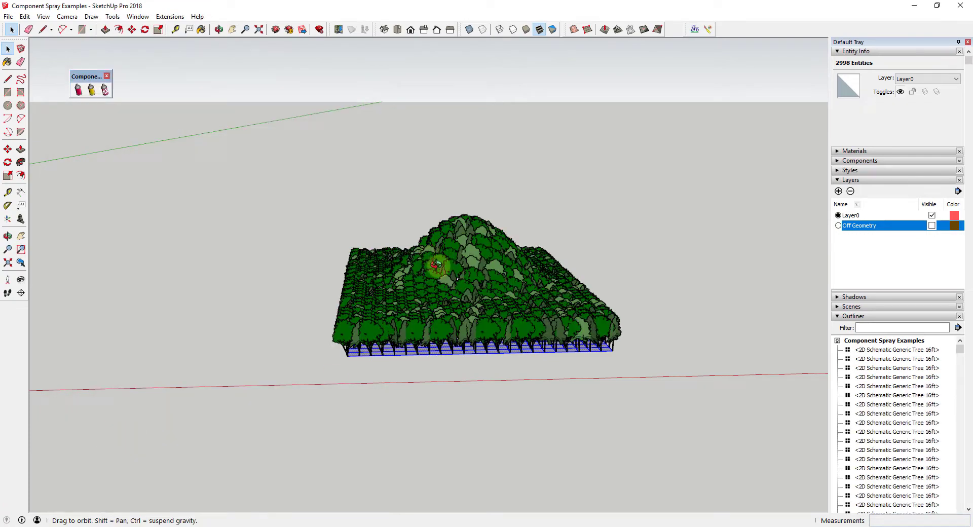
mouse_move(355, 329)
middle_down()
mouse_move(415, 345)
mouse_move(513, 263)
mouse_move(560, 269)
mouse_move(545, 311)
mouse_move(430, 428)
middle_up()
scroll(431, 347, up, 3)
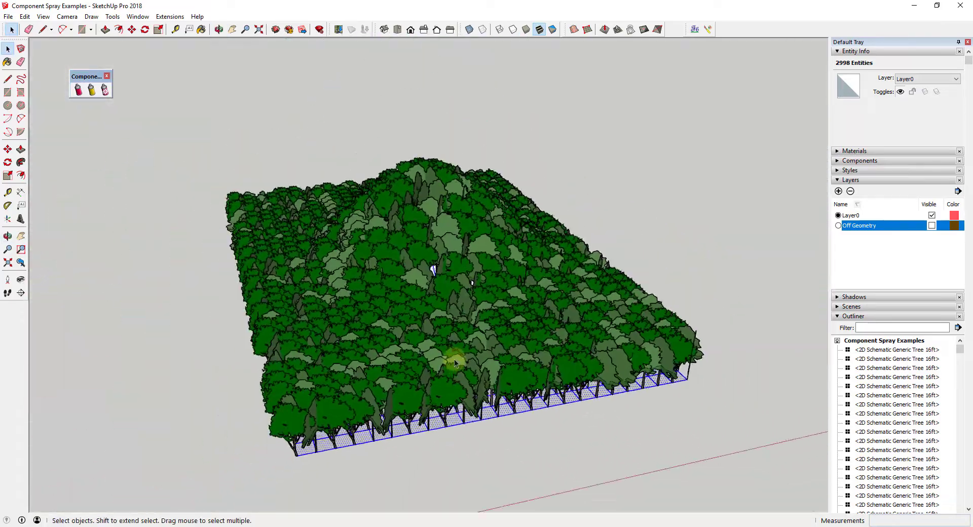
click(121, 435)
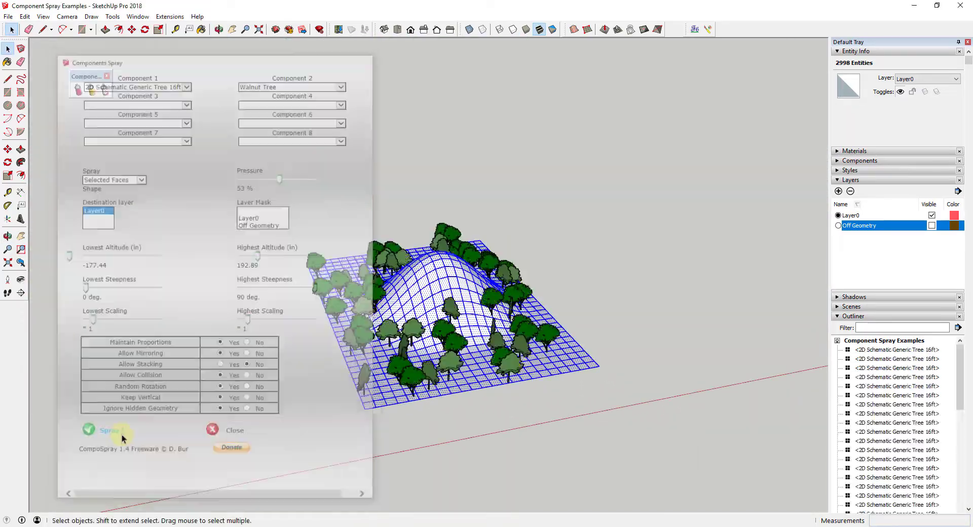
mouse_move(583, 294)
middle_down()
mouse_move(589, 217)
mouse_move(542, 233)
middle_up()
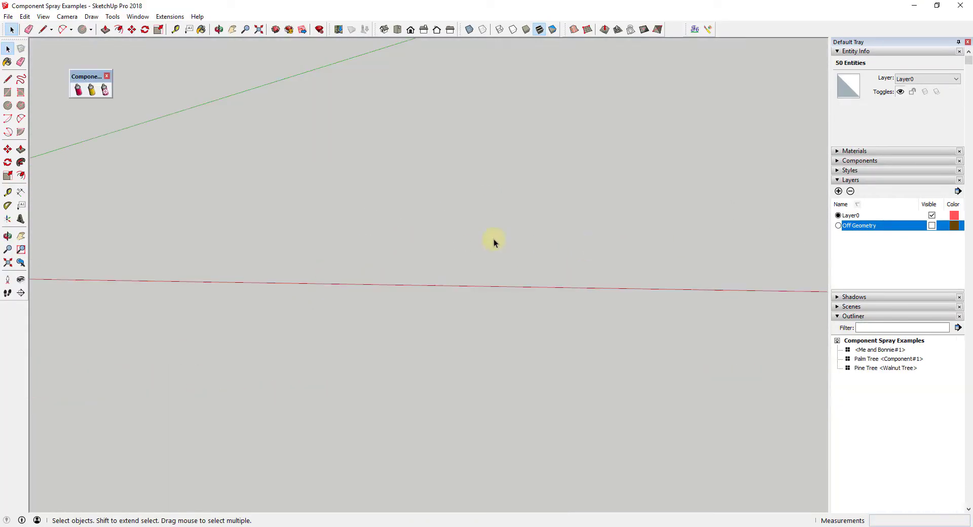
Draw two identical flat circular discs side by side
key(c)
click(453, 248)
click(546, 251)
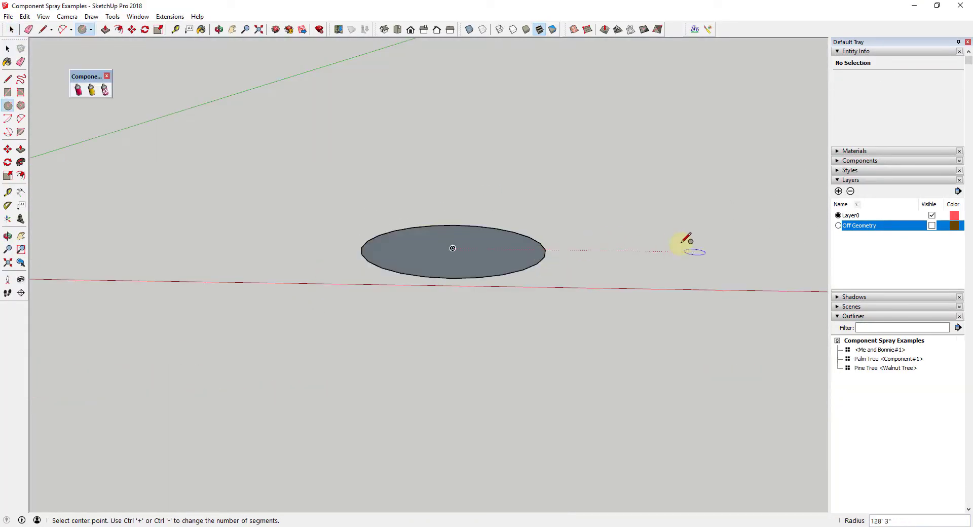
double_click(694, 251)
middle_drag(615, 245, 249, 284)
key(space)
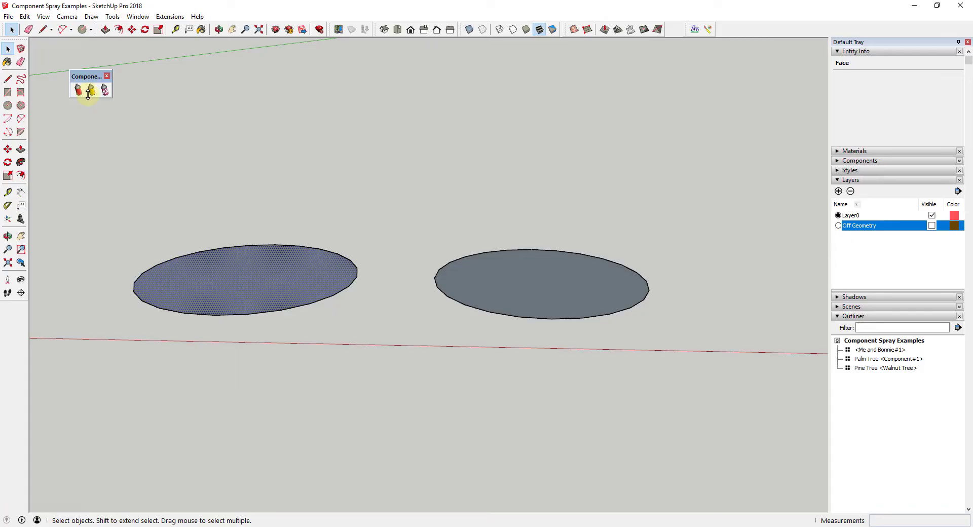
Spray Me and Bonnie#1 and Stacy sparsely on the left disc, at 37% pressure on the right
click(89, 91)
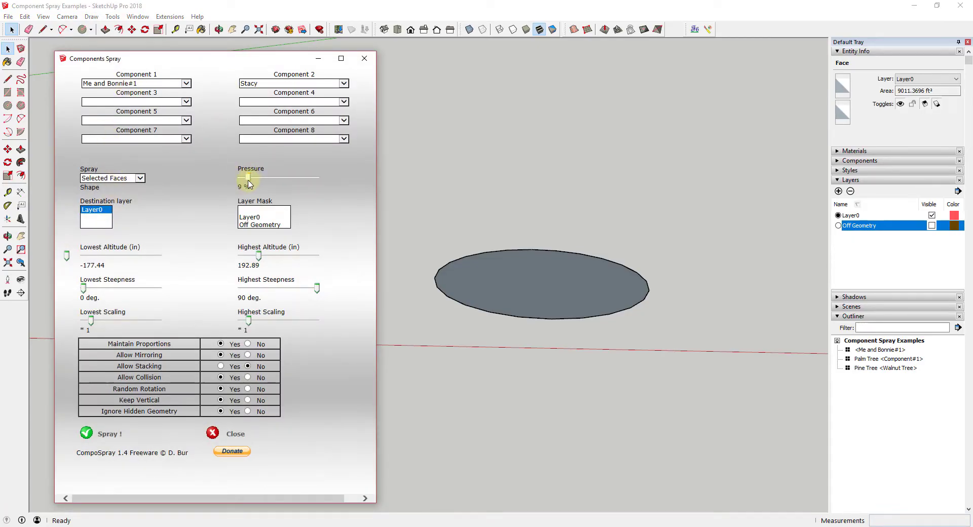
click(109, 434)
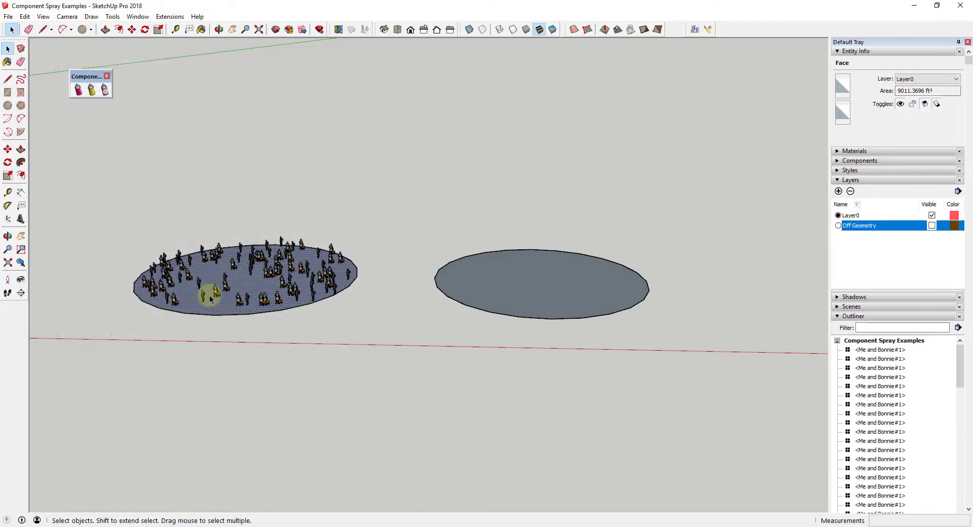
click(555, 285)
click(78, 89)
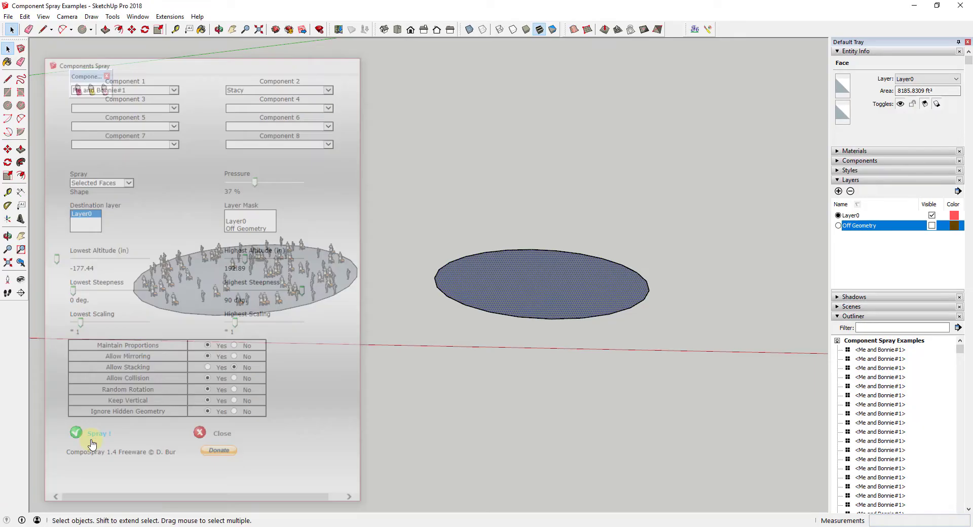
mouse_move(615, 278)
middle_down()
mouse_move(585, 371)
mouse_move(613, 421)
mouse_move(628, 279)
middle_up()
scroll(545, 224, up, 4)
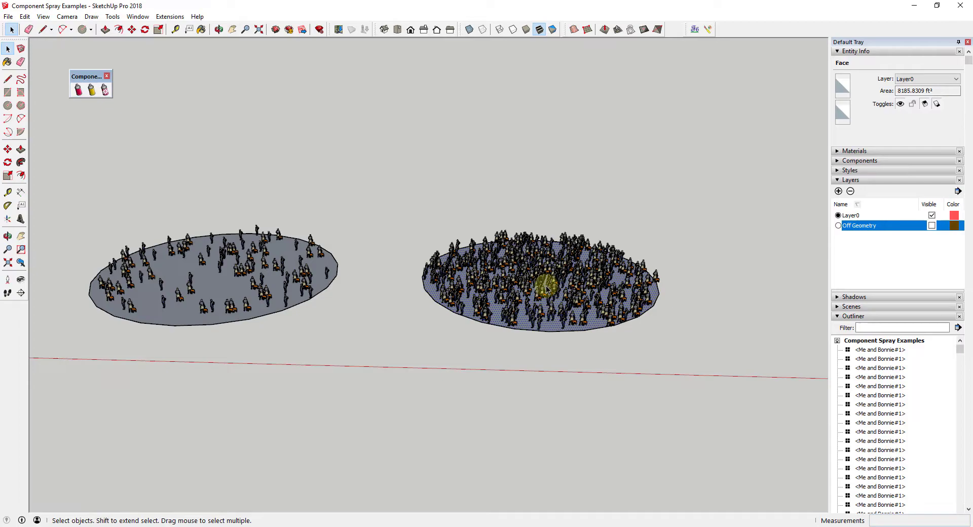
middle_drag(400, 304, 507, 314)
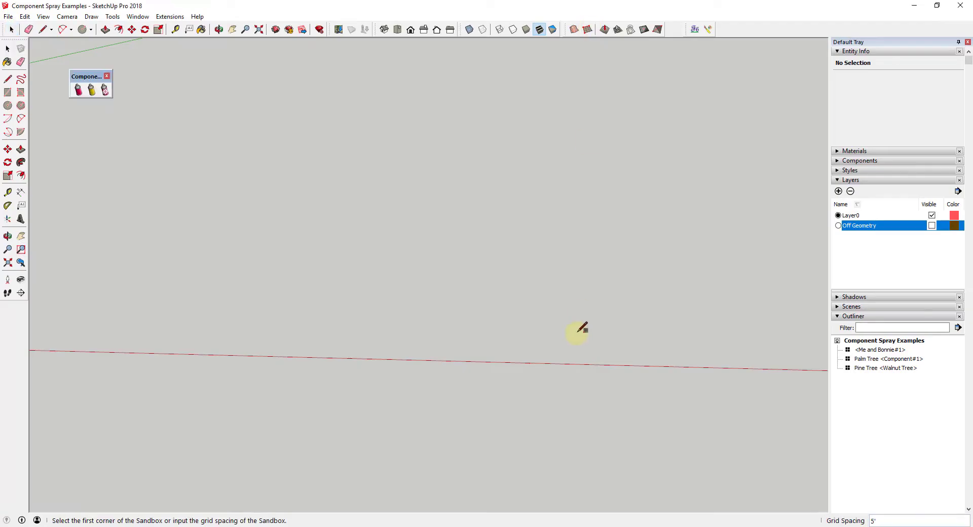
click(543, 349)
Finish the flat grid and raise a tall hill in its middle with Smoove
click(717, 353)
click(688, 280)
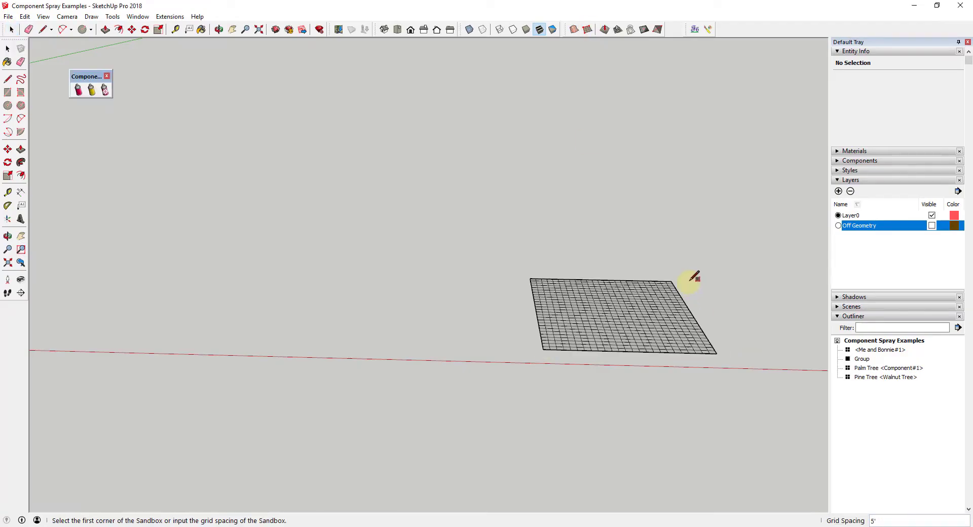
right_click(595, 325)
click(604, 31)
click(616, 314)
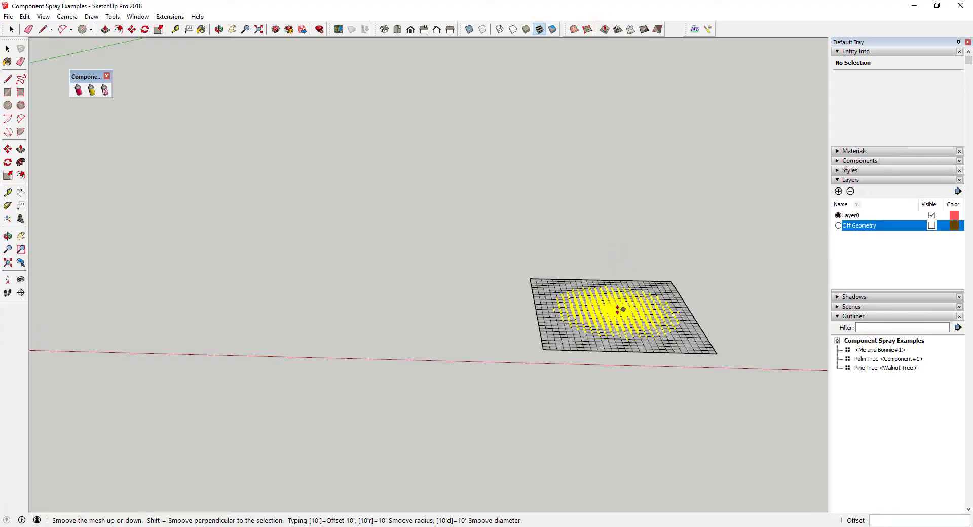
click(628, 203)
middle_drag(628, 203, 583, 253)
Measure the hill, select all, and choose 2D Schematic Generic Tree 16ft and Walnut Tree components
click(176, 29)
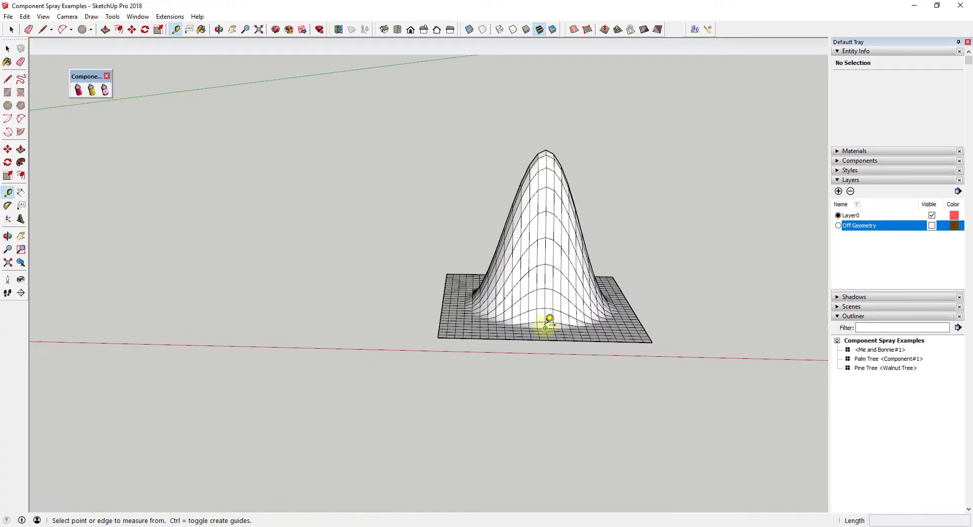
click(547, 322)
key(space)
scroll(530, 233, up, 2)
key(ctrl+a)
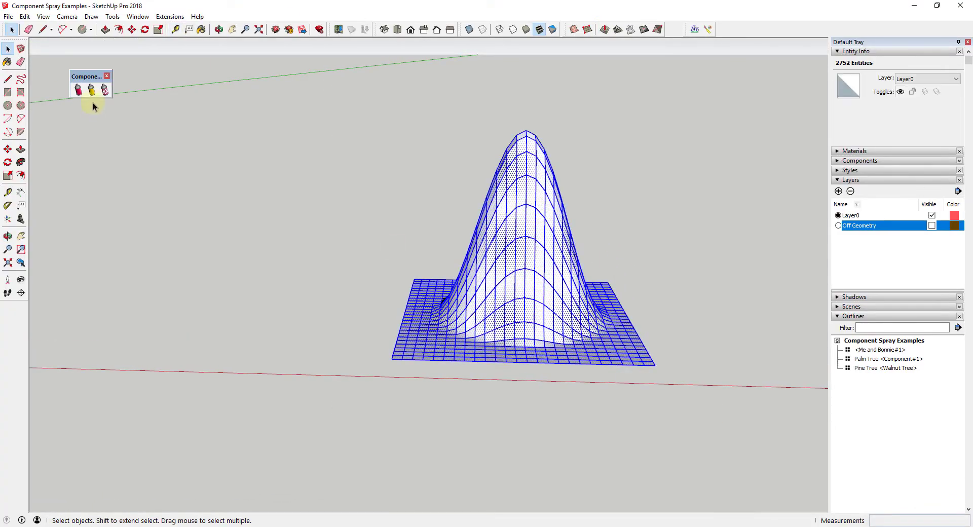
click(91, 89)
click(151, 84)
click(135, 60)
click(294, 83)
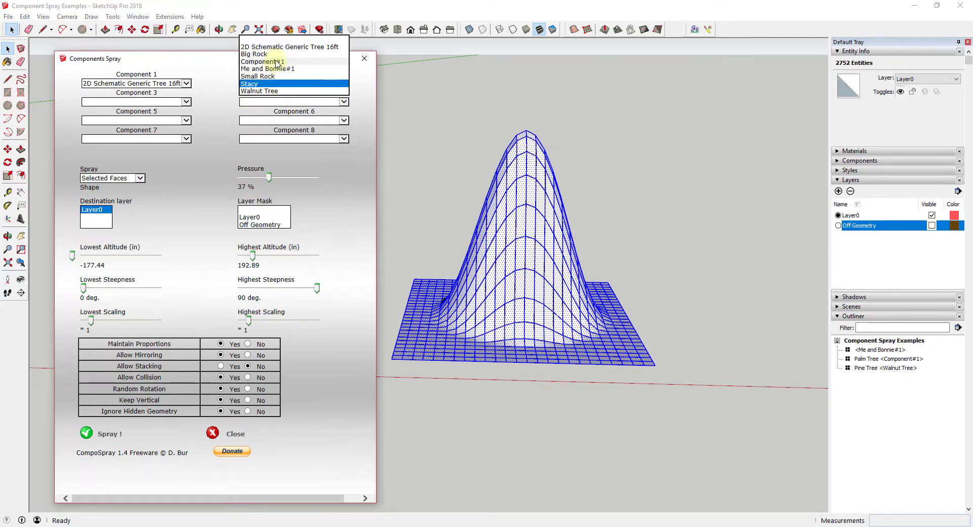
click(269, 92)
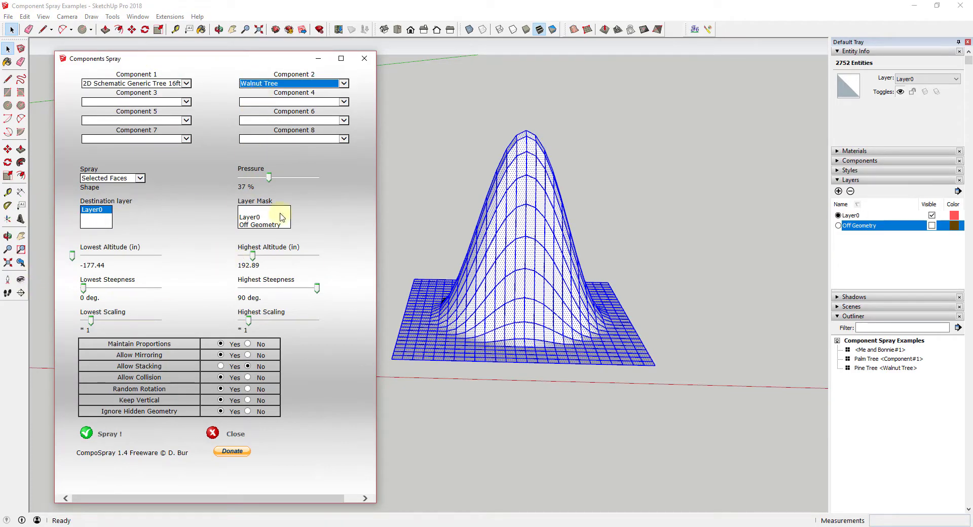
Limit altitude to -213.62 through 441.11 and spray trees only on the lower ground
click(253, 259)
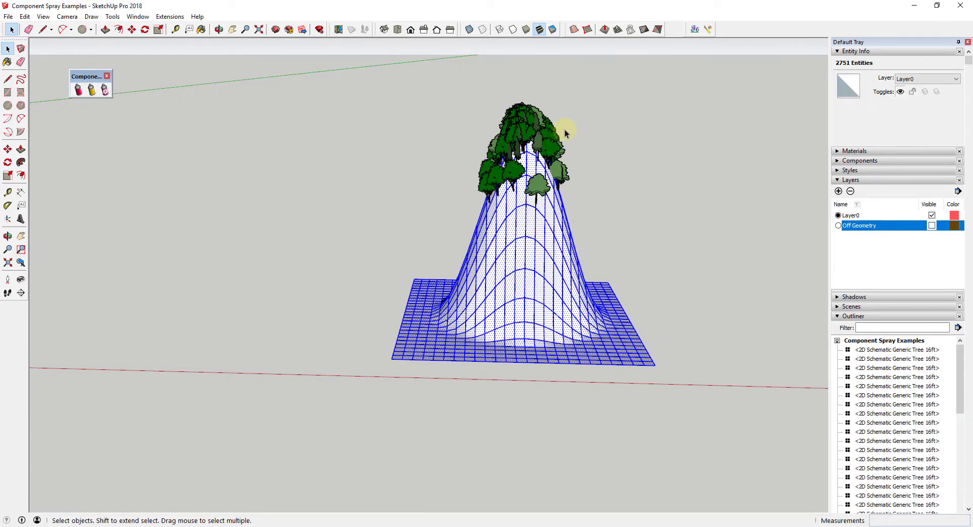
key(ctrl+z)
click(78, 90)
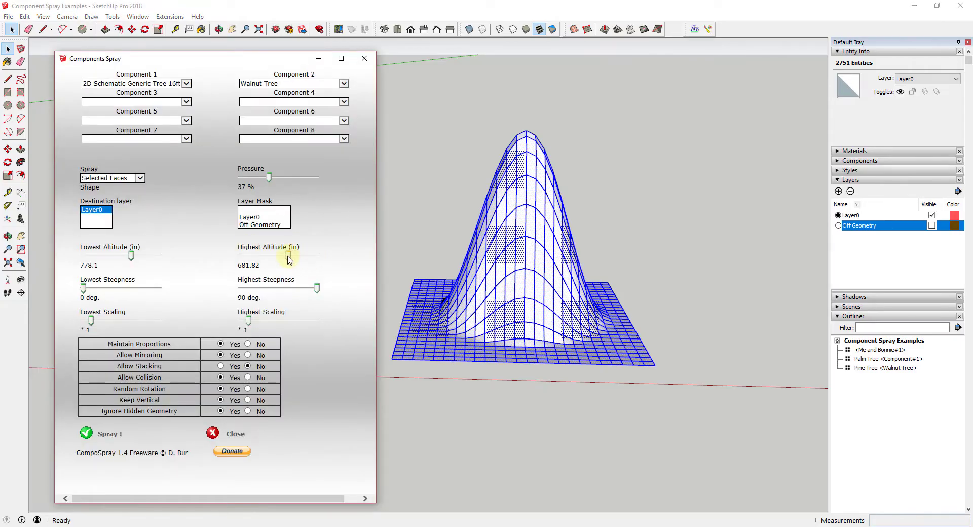
drag(128, 257, 77, 256)
drag(287, 255, 275, 256)
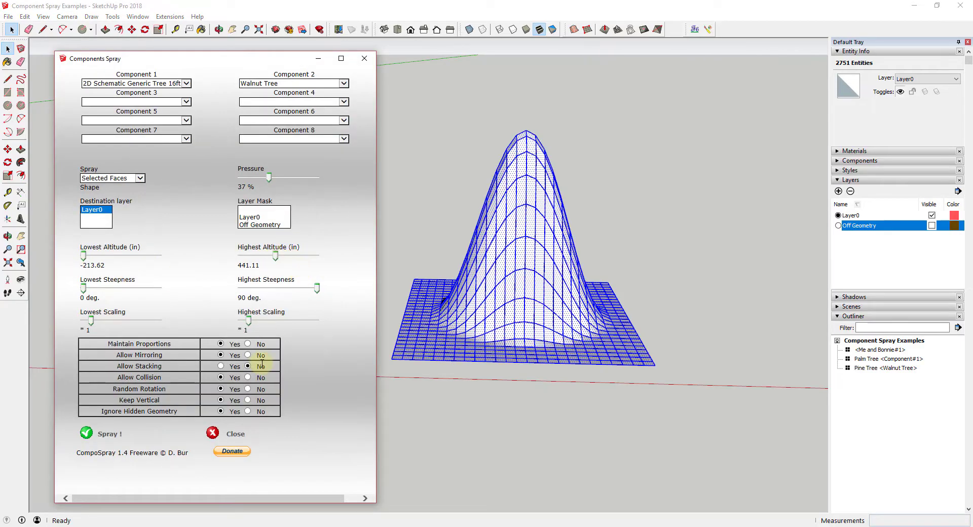
click(106, 434)
mouse_move(493, 382)
middle_down()
mouse_move(460, 275)
mouse_move(506, 260)
middle_up()
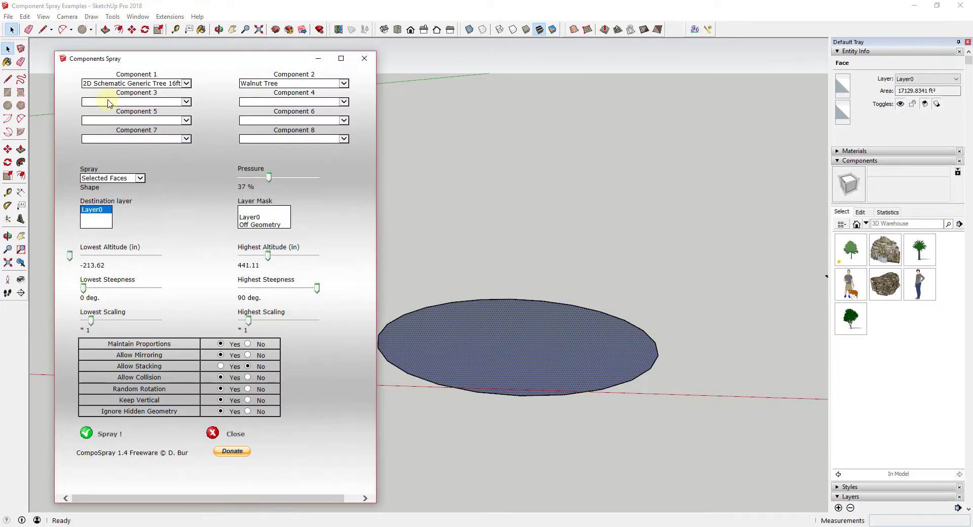
Spray Me and Bonnie#1 and Stacy figures onto the ellipse with highest scaling raised to 3.3
click(293, 83)
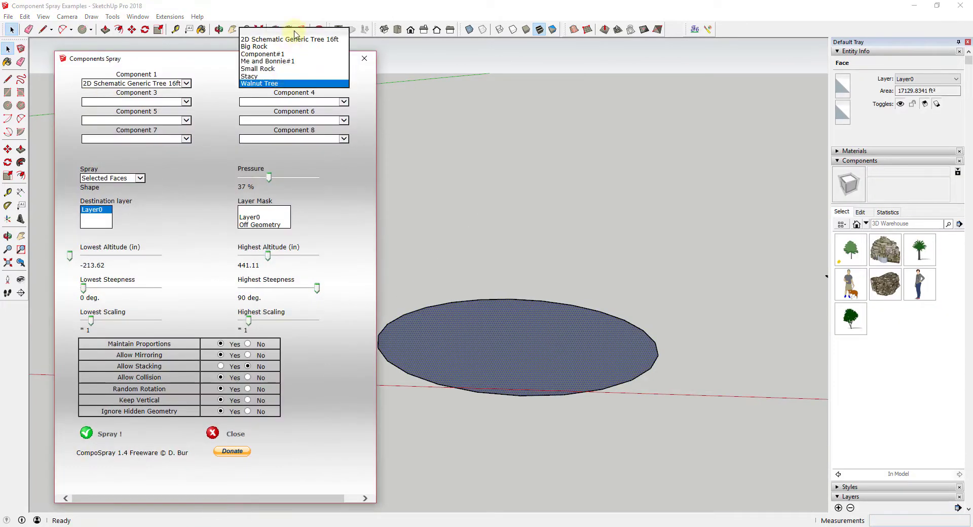
click(253, 128)
click(124, 83)
click(114, 112)
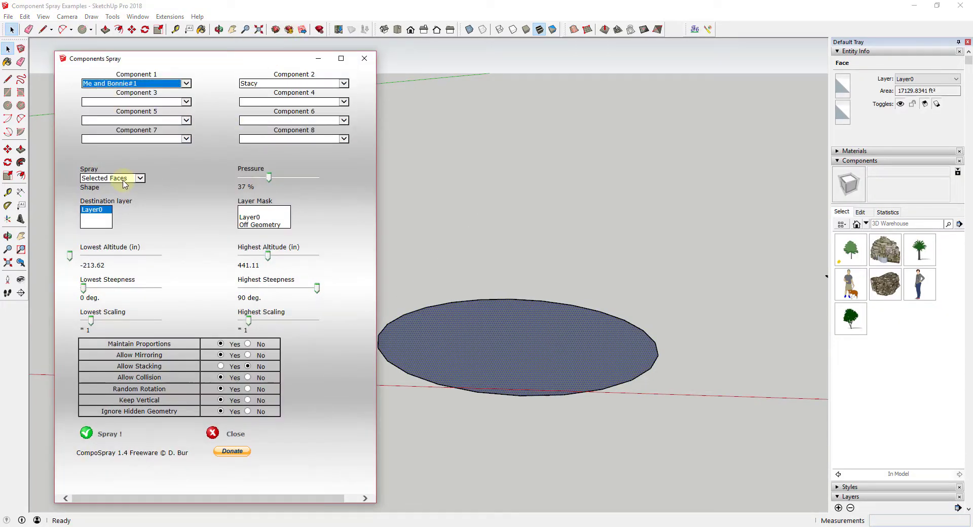
drag(248, 321, 290, 328)
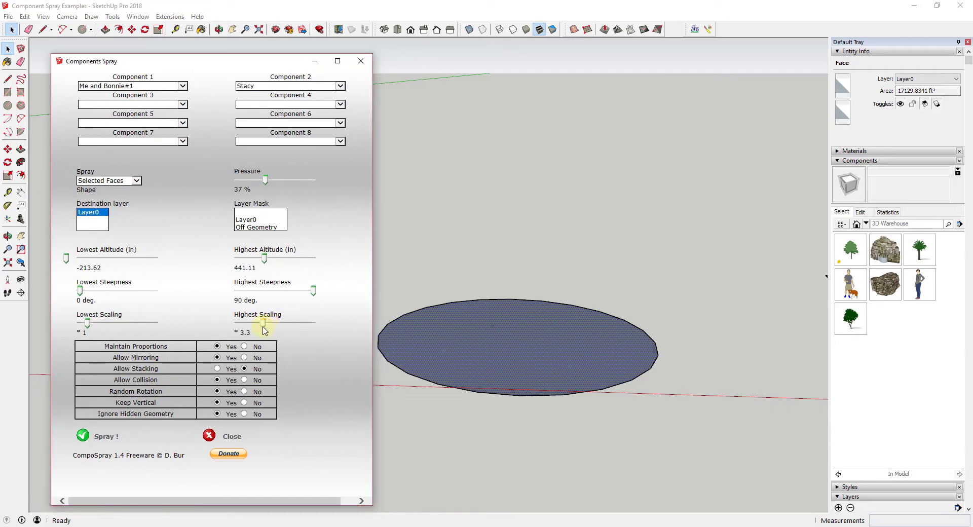
click(101, 442)
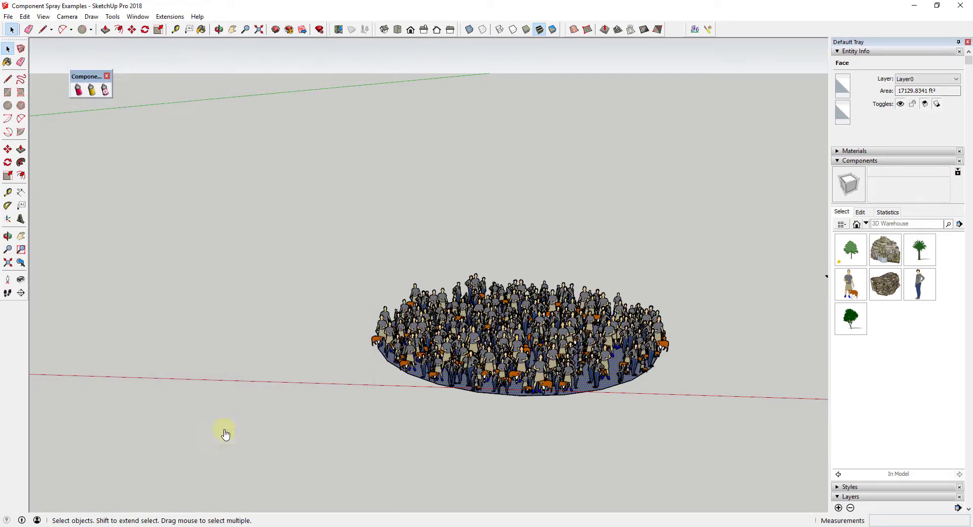
scroll(583, 350, up, 8)
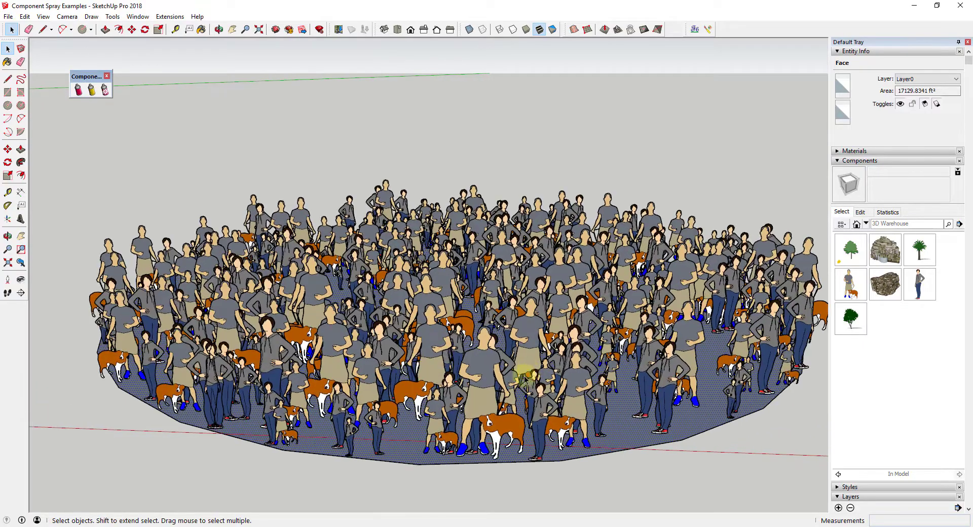
scroll(526, 378, up, 2)
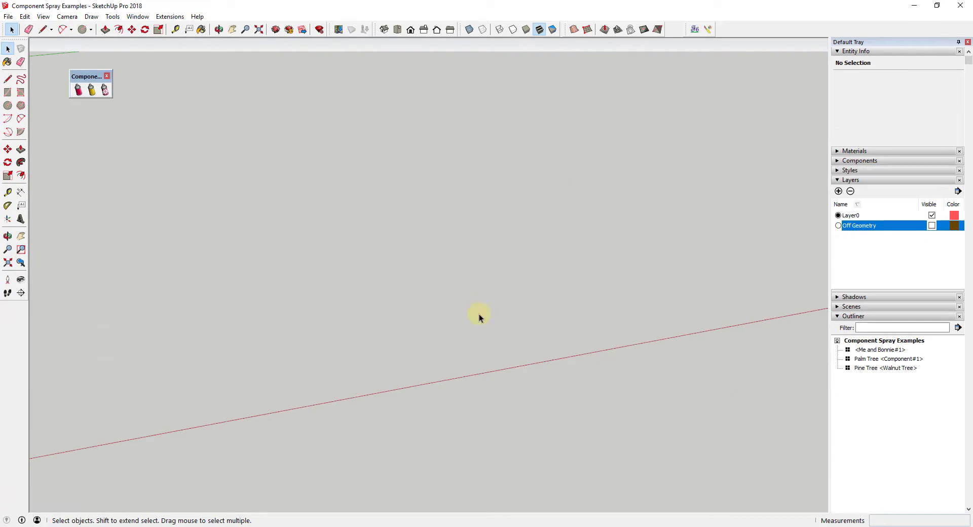
Draw a rectangular plane and copy it upward to stack a second plane above
key(r)
click(499, 252)
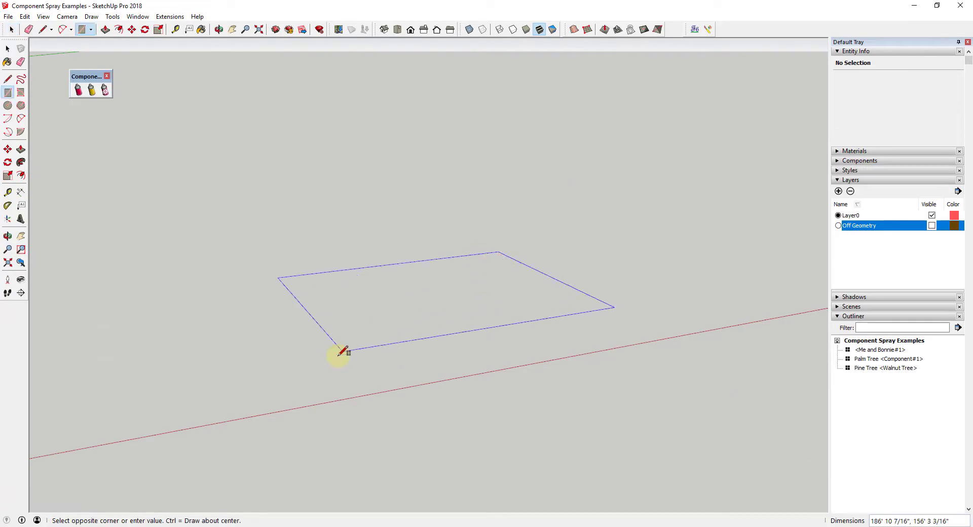
click(357, 357)
key(m)
click(354, 359)
key(ctrl)
click(350, 259)
key(space)
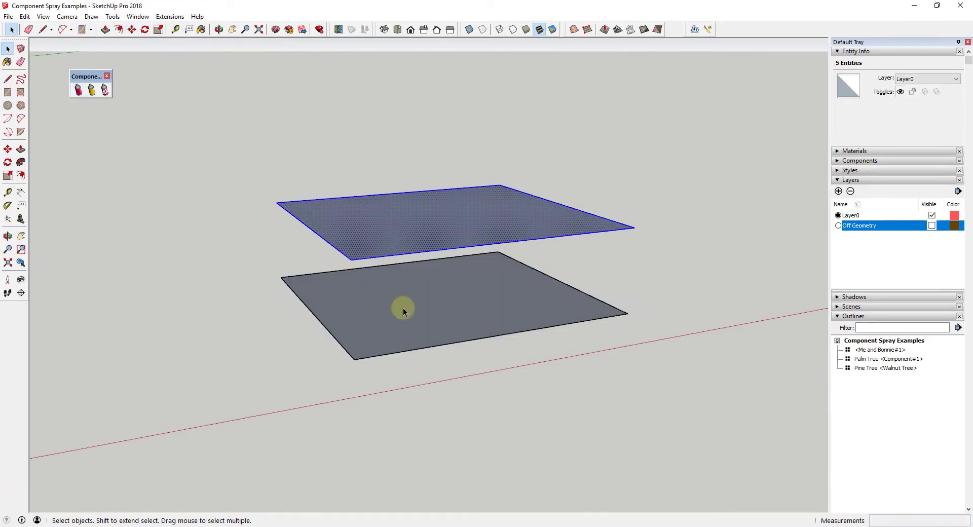
ctrl+click(402, 306)
right_click(402, 306)
click(438, 126)
Cut a round hole in the upper plane with a circle
key(c)
click(443, 215)
click(511, 215)
key(space)
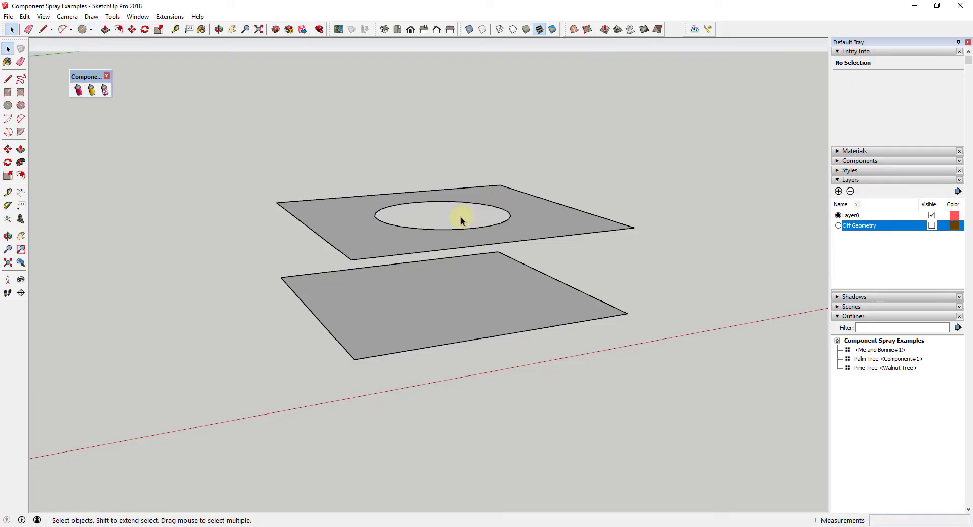
Select the faces and spray people so the lower plane fills only beneath the hole
click(441, 322)
click(78, 89)
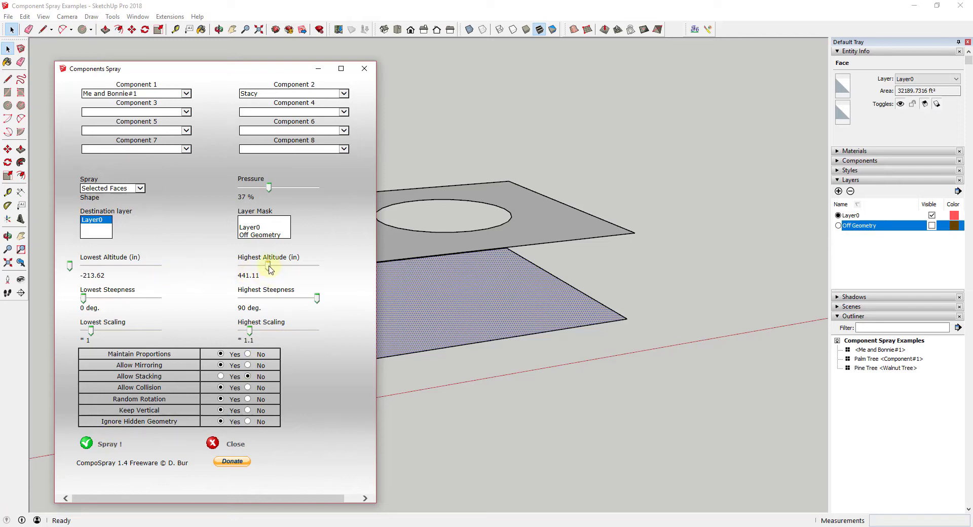
click(105, 444)
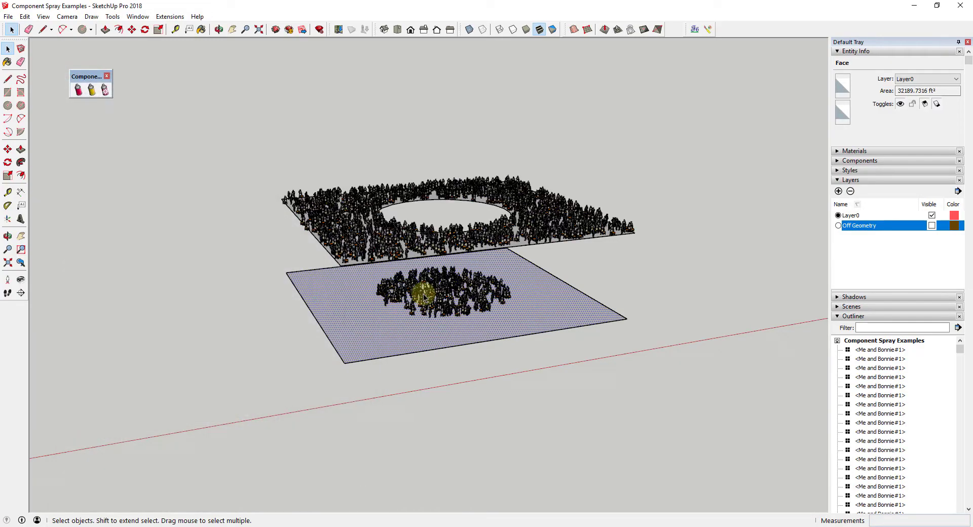
mouse_move(442, 256)
middle_down()
mouse_move(450, 365)
mouse_move(473, 177)
mouse_move(457, 327)
middle_up()
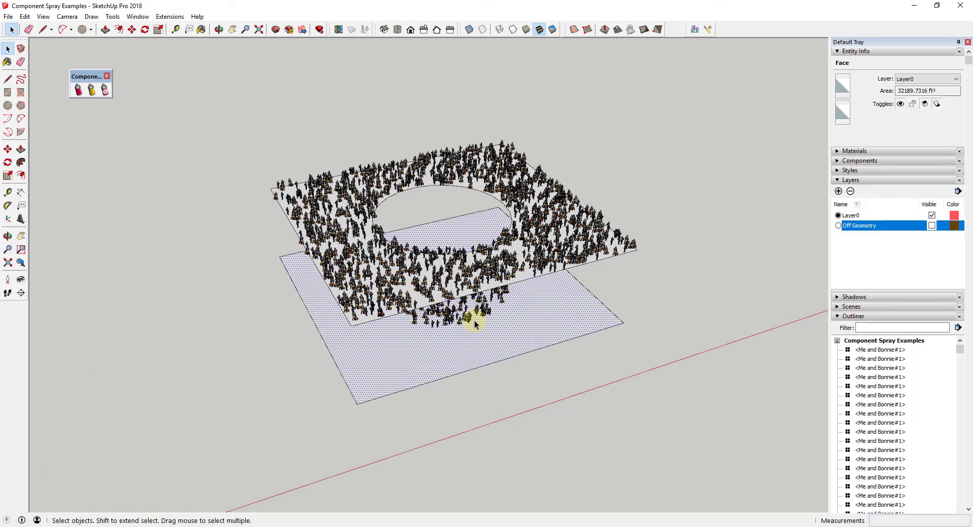
scroll(475, 325, up, 1)
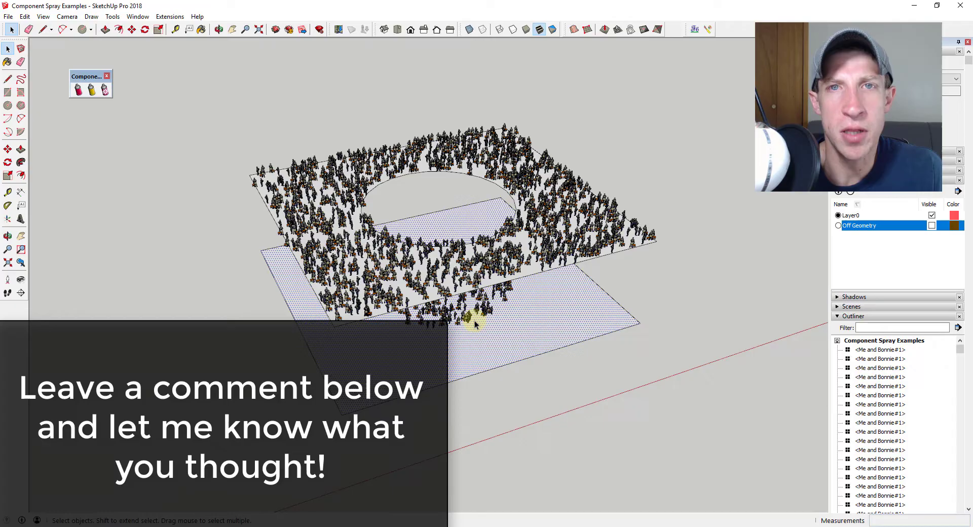